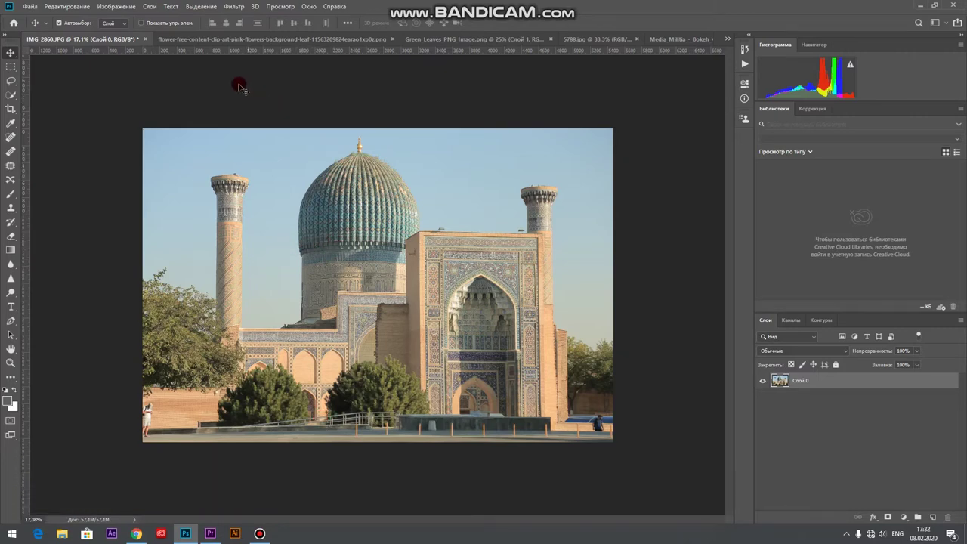
- Erase the white background of the flower-and-bird clip art with the Magic Eraser tool
click(225, 39)
mouse_move(333, 190)
mouse_down()
mouse_move(307, 159)
mouse_move(332, 185)
mouse_up()
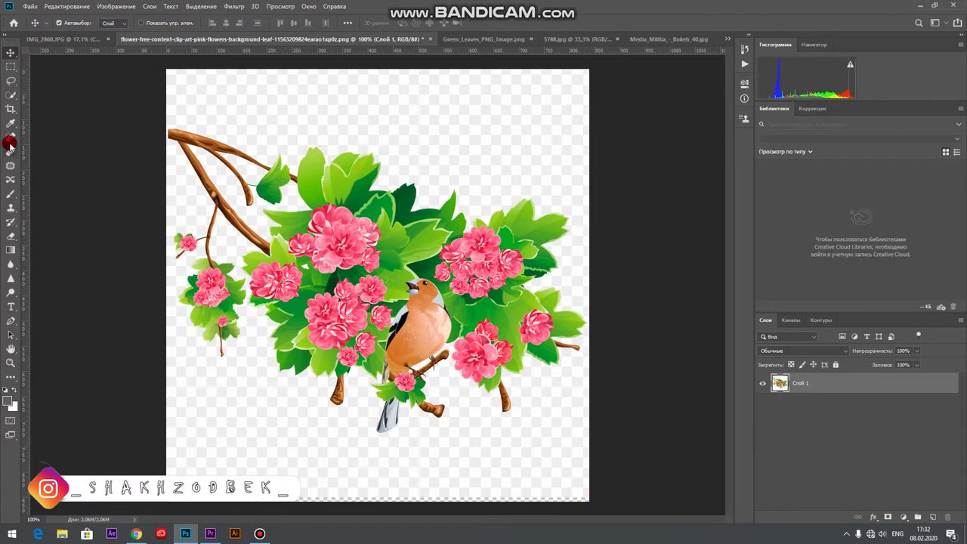
right_click(10, 237)
click(60, 257)
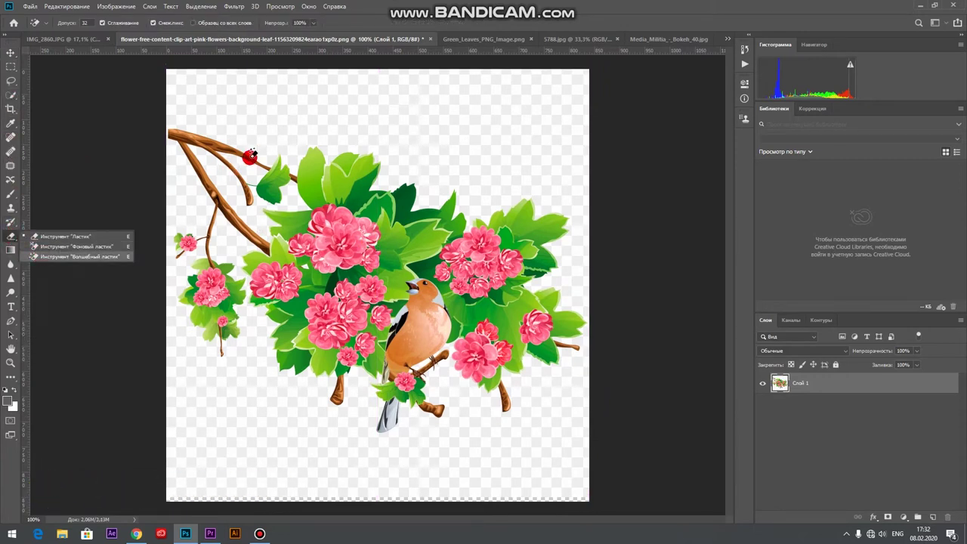
click(263, 121)
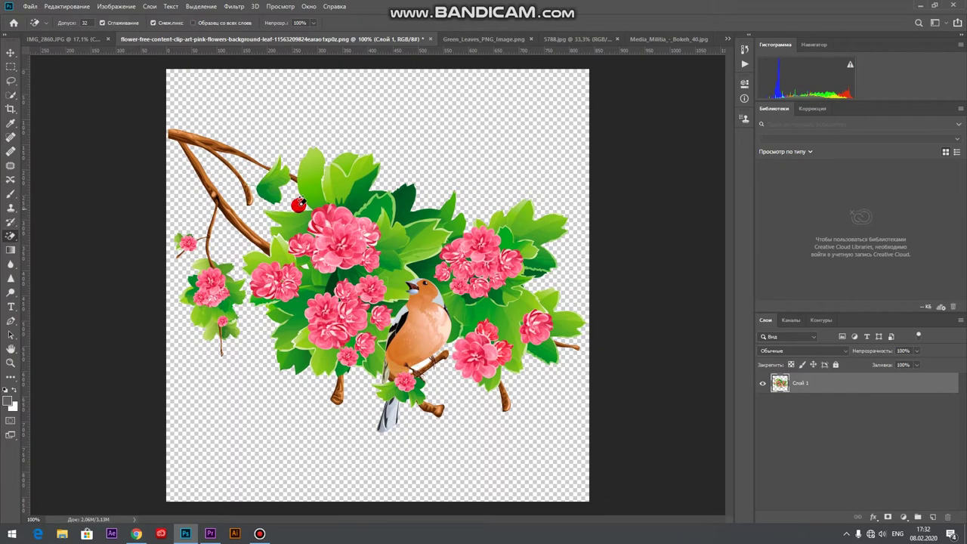
- Move the flower-and-bird cutout into the IMG_2860 photo and scale it down into the lower-left corner
click(11, 53)
drag(251, 143, 484, 136)
key(ctrl+t)
drag(386, 278, 236, 411)
click(506, 22)
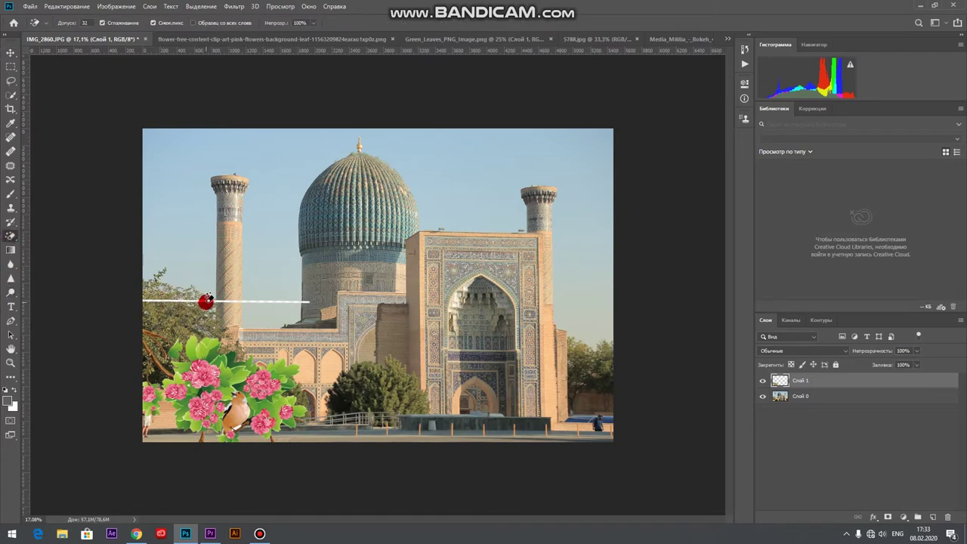
- Close the flower clip-art document without saving its changes
click(11, 52)
click(266, 39)
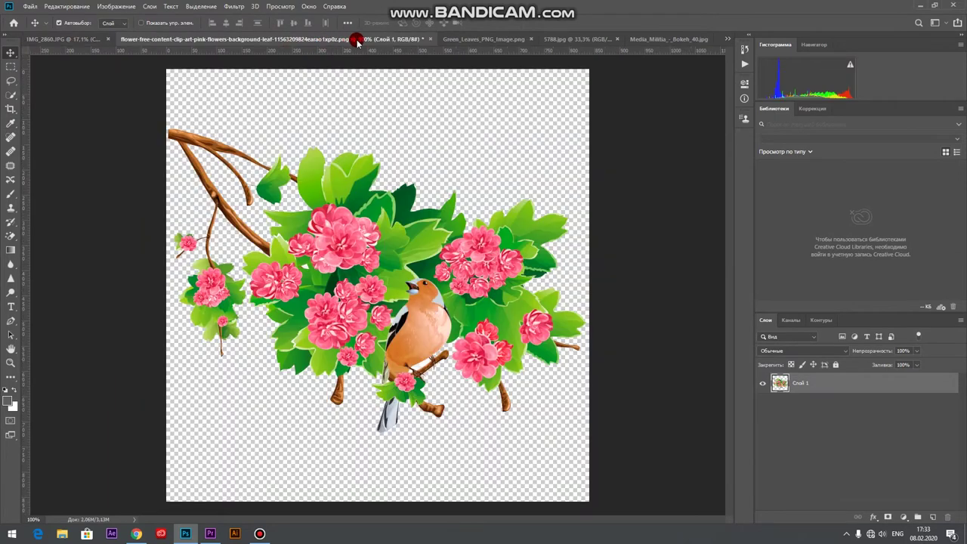
click(430, 39)
click(488, 197)
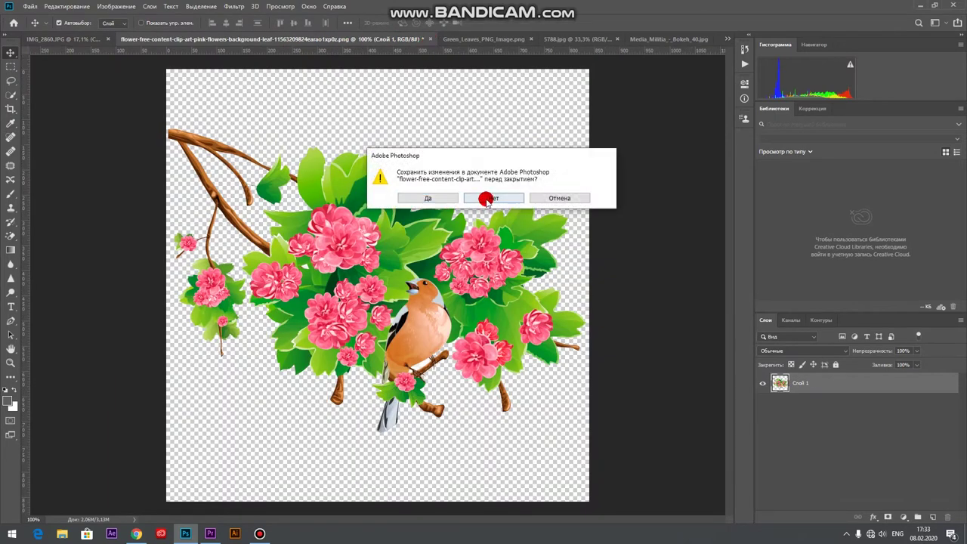
- Add the green leaf branch from Green_Leaves_PNG_Image to the IMG_2860 photo and enlarge the photo layer to 100.32%
click(265, 40)
drag(406, 188, 347, 287)
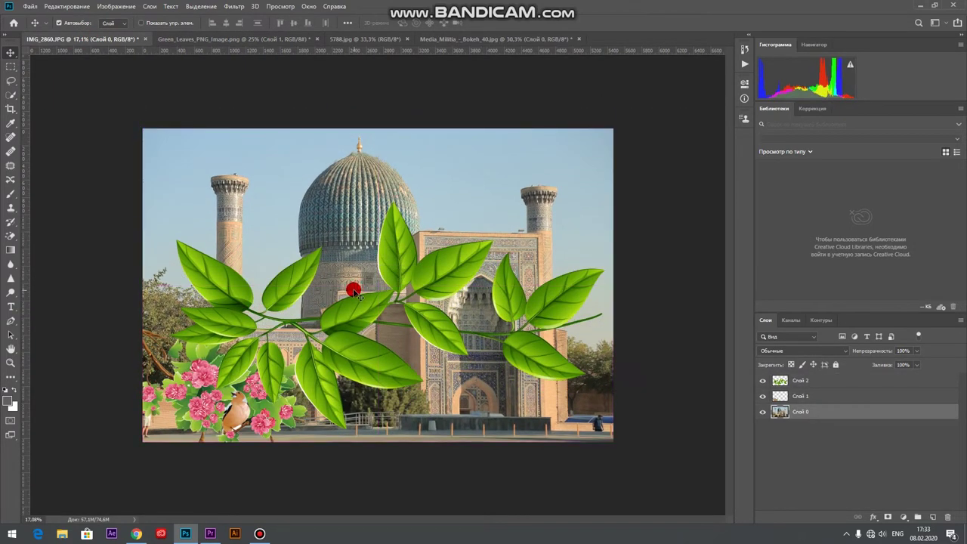
key(ctrl+t)
mouse_move(602, 142)
mouse_down()
mouse_move(557, 179)
mouse_move(618, 133)
mouse_up()
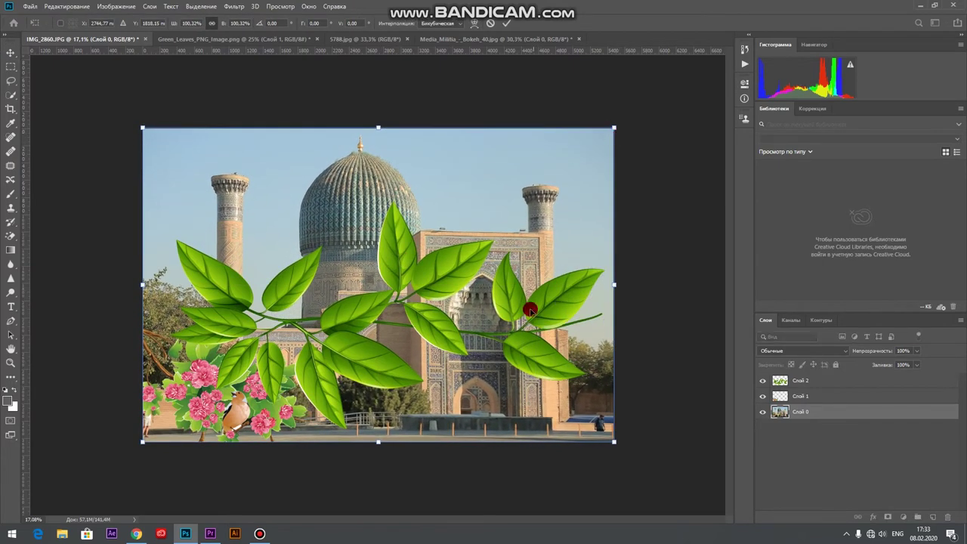
click(507, 23)
- Scale the leaf branch layer to about 49% and place it in the photo's upper-left corner
click(511, 304)
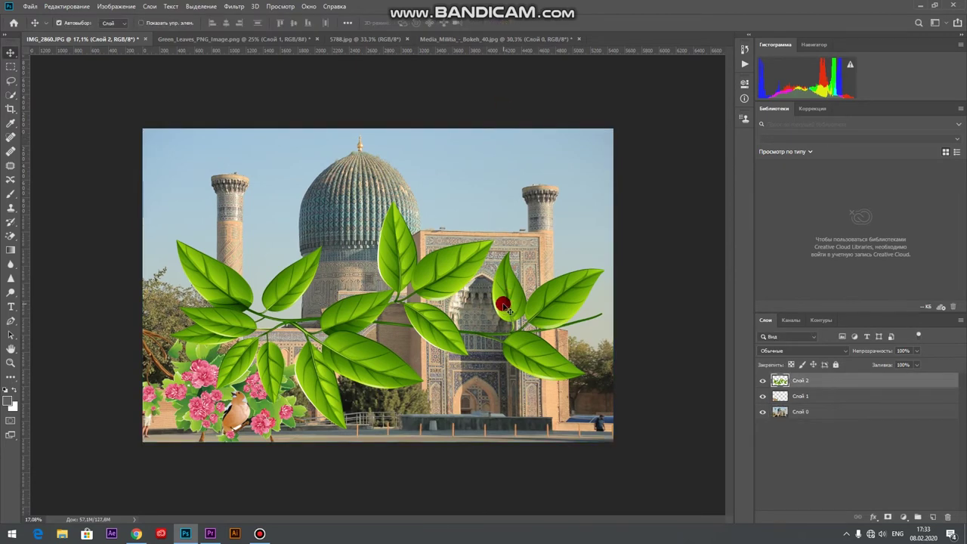
key(ctrl+t)
drag(599, 202, 367, 276)
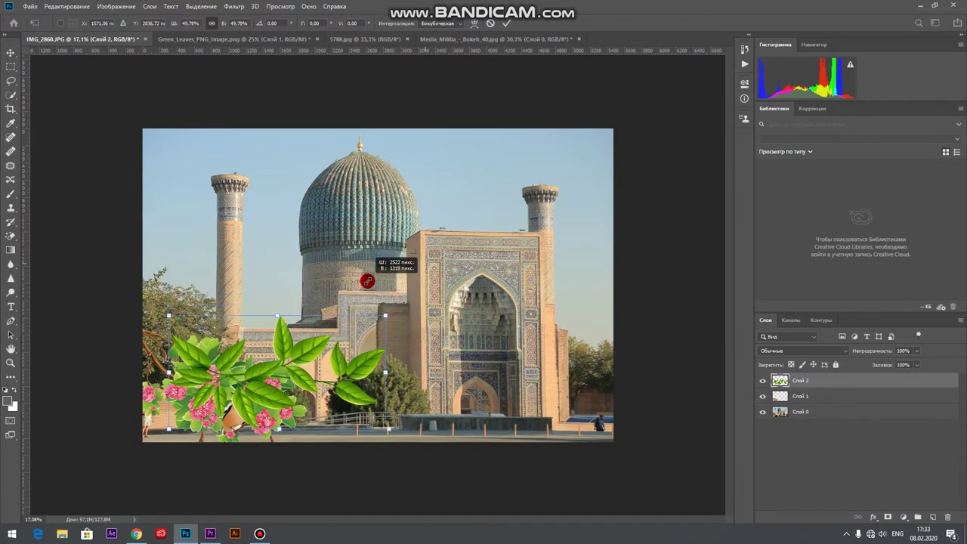
drag(288, 353, 229, 143)
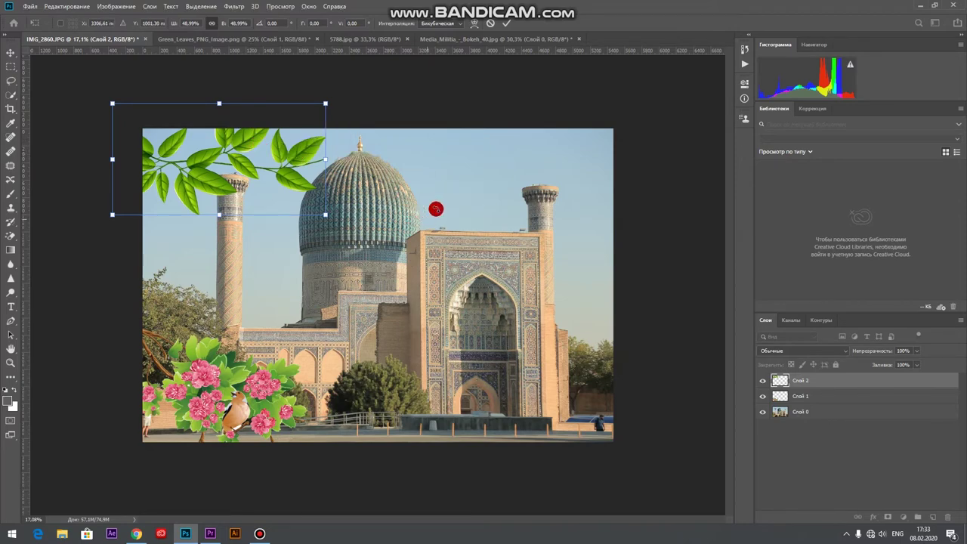
click(506, 23)
- Duplicate the leaf branch into the photo's lower-right corner and shrink the copy to about 69%
drag(292, 152, 586, 387)
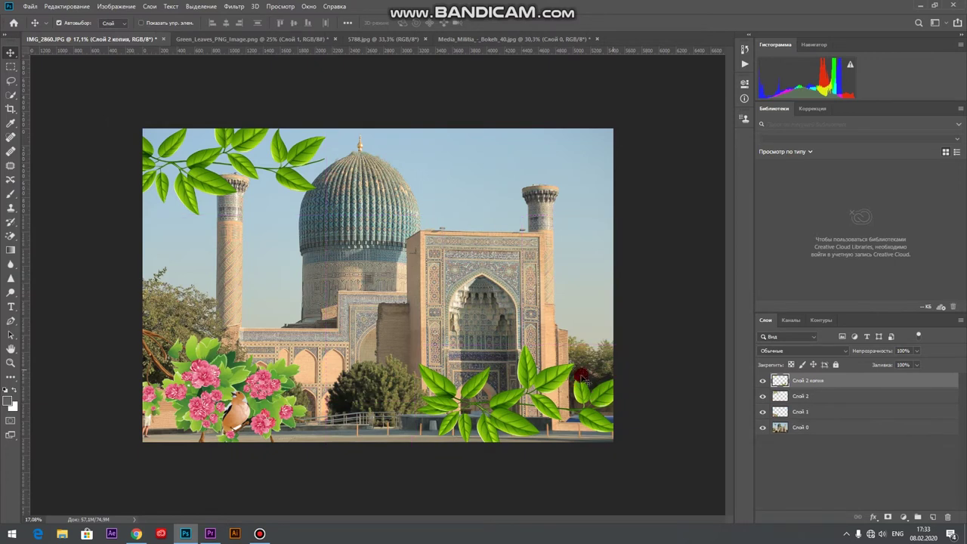
key(ctrl+t)
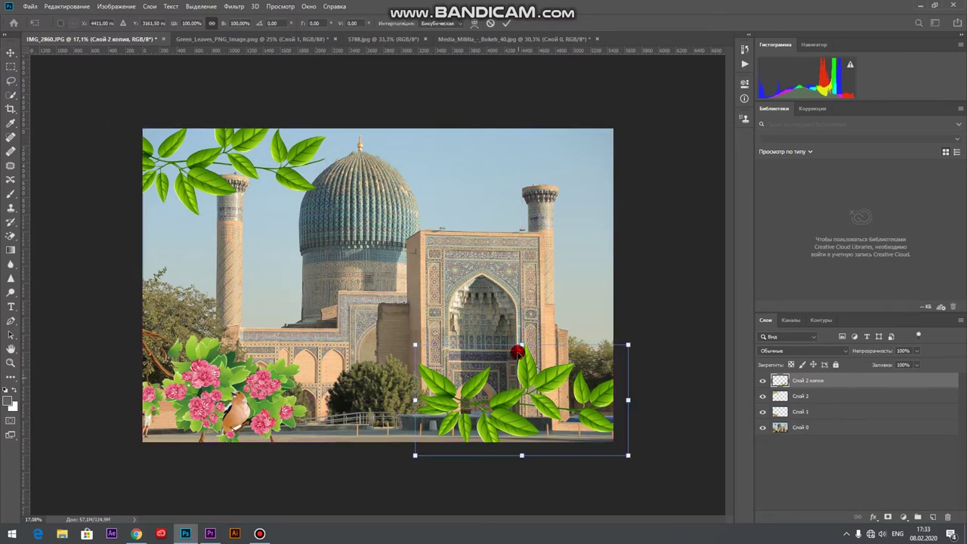
drag(415, 345, 480, 380)
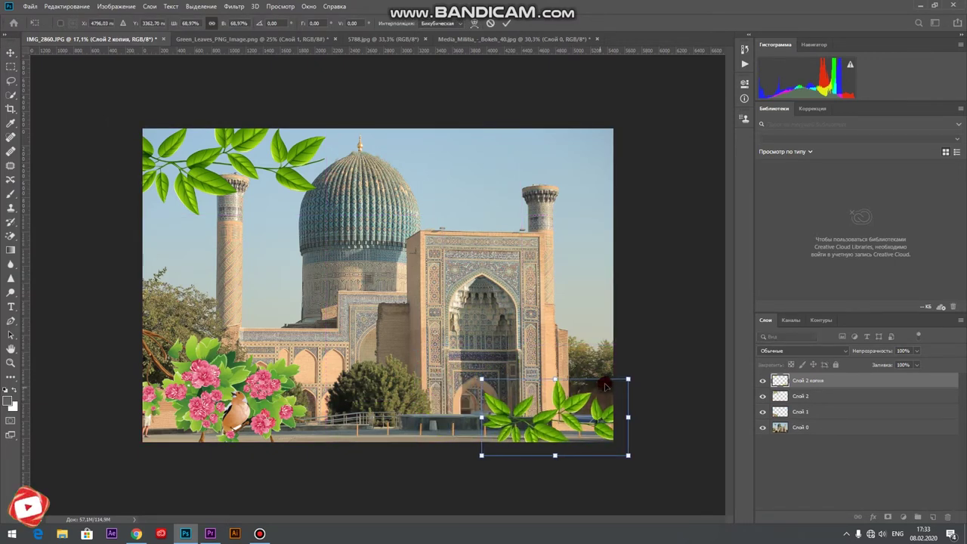
drag(635, 371, 586, 398)
key(Return)
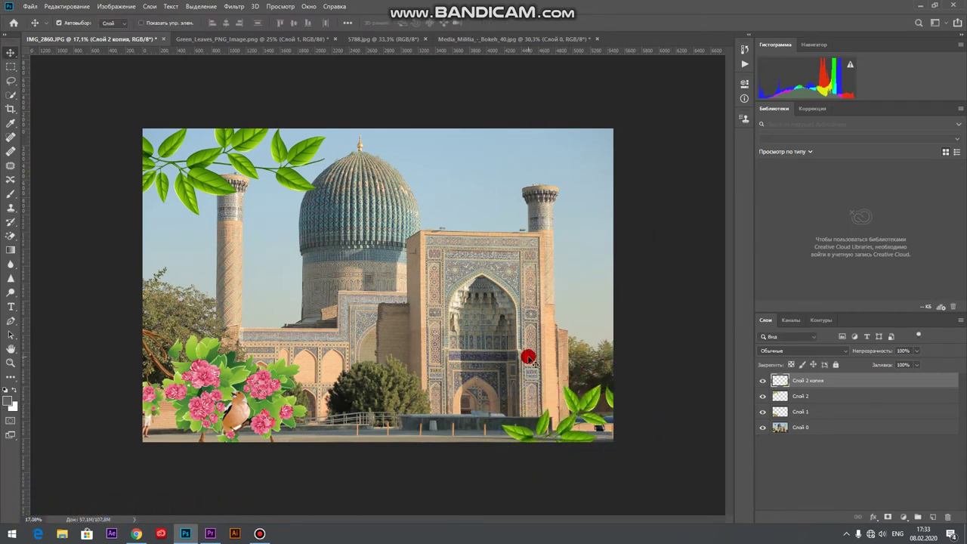
click(807, 397)
click(812, 411)
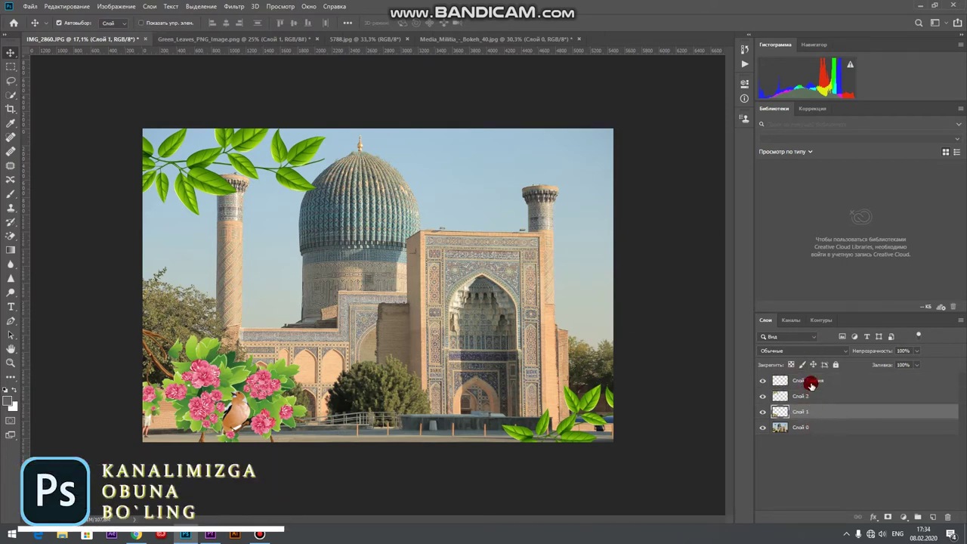
click(811, 384)
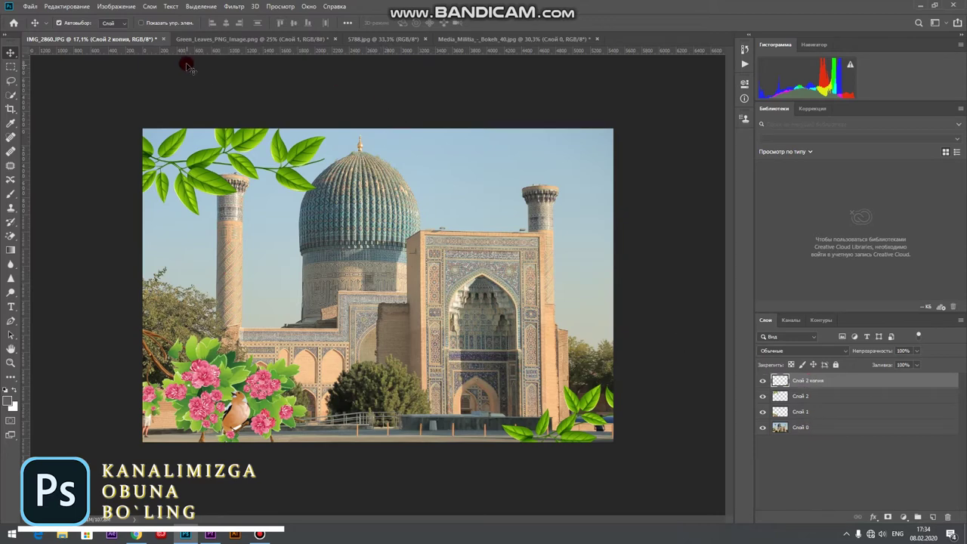
click(30, 7)
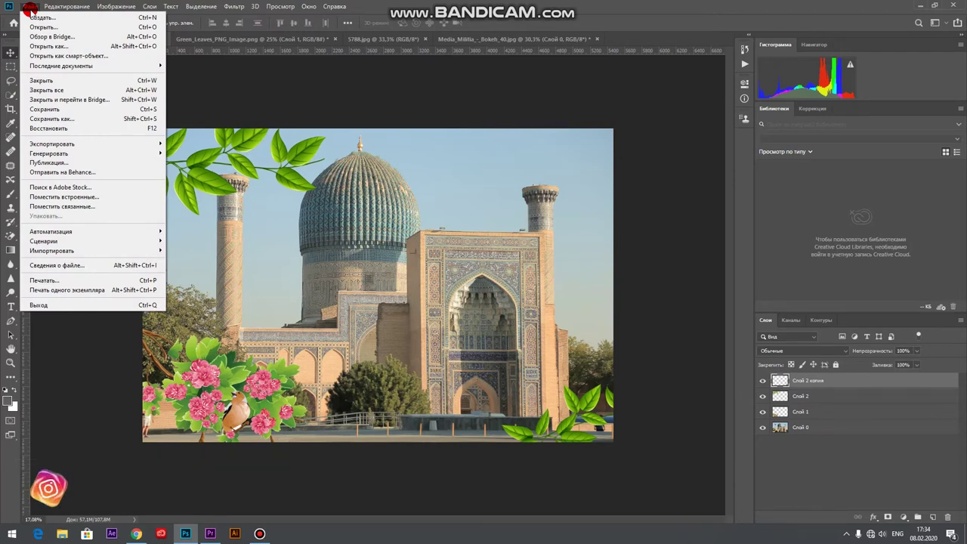
click(33, 119)
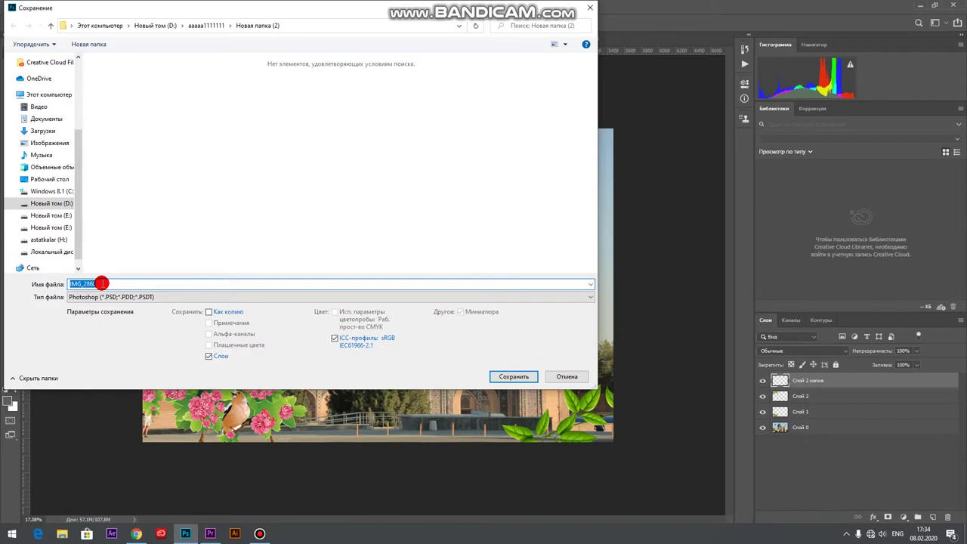
drag(62, 287, 101, 286)
mouse_move(83, 193)
mouse_down()
mouse_move(175, 189)
mouse_move(37, 158)
mouse_move(54, 242)
mouse_move(34, 141)
mouse_move(101, 287)
mouse_up()
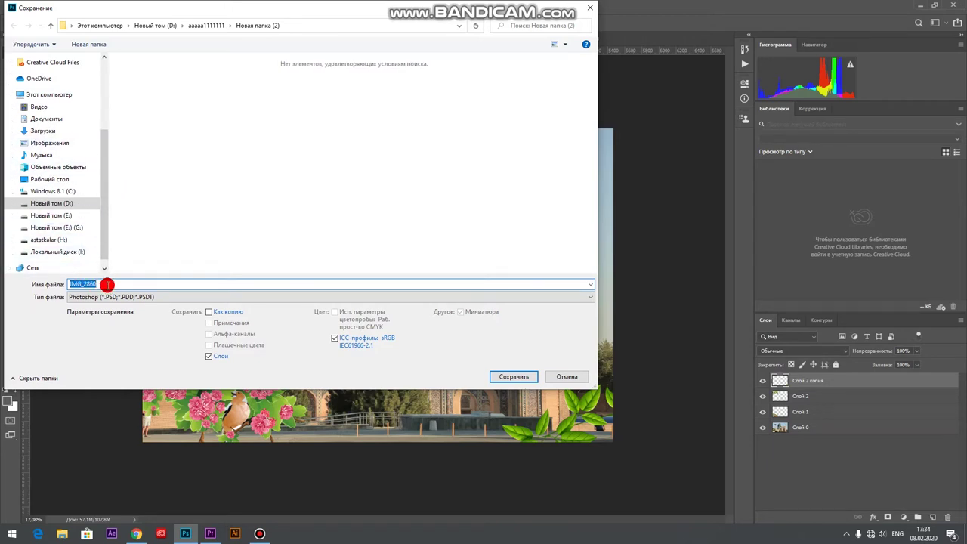
text(SAMARQAND)
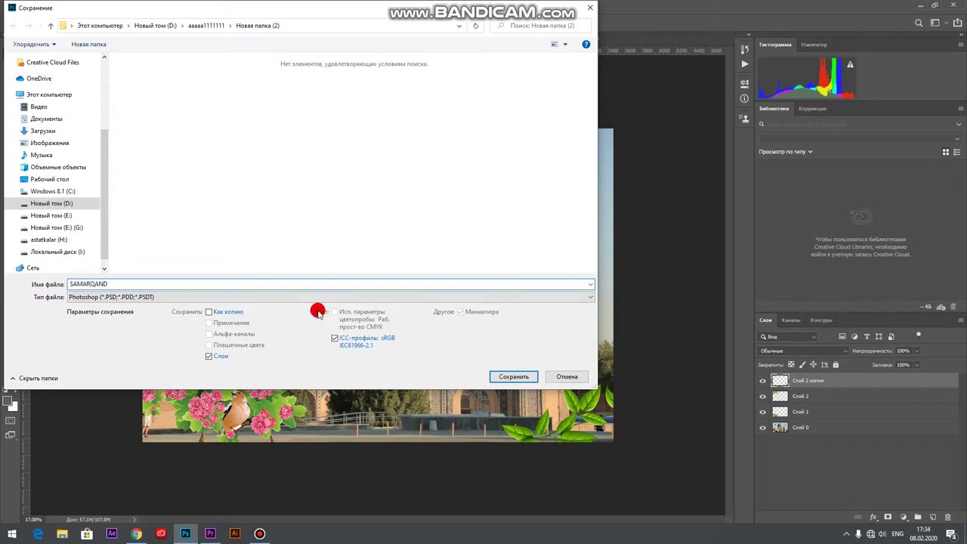
click(123, 296)
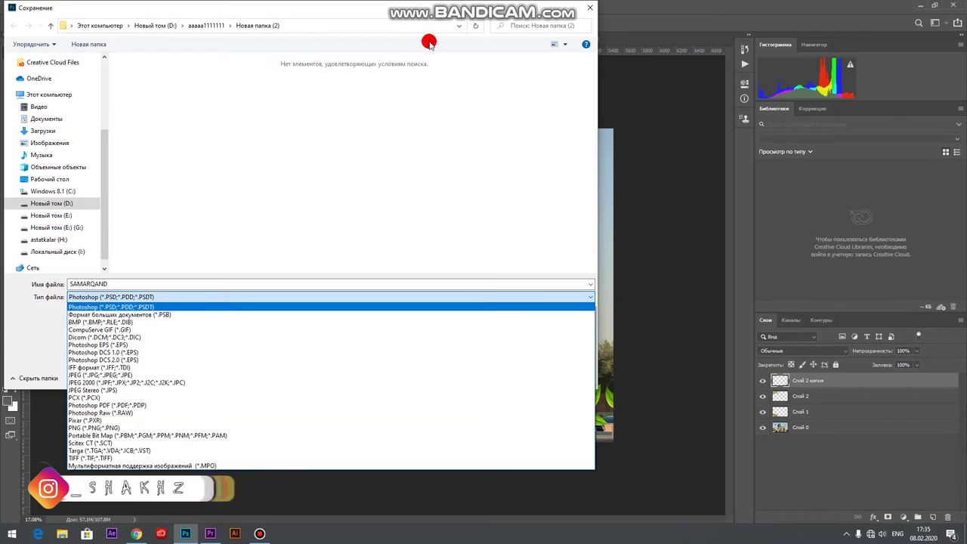
click(592, 10)
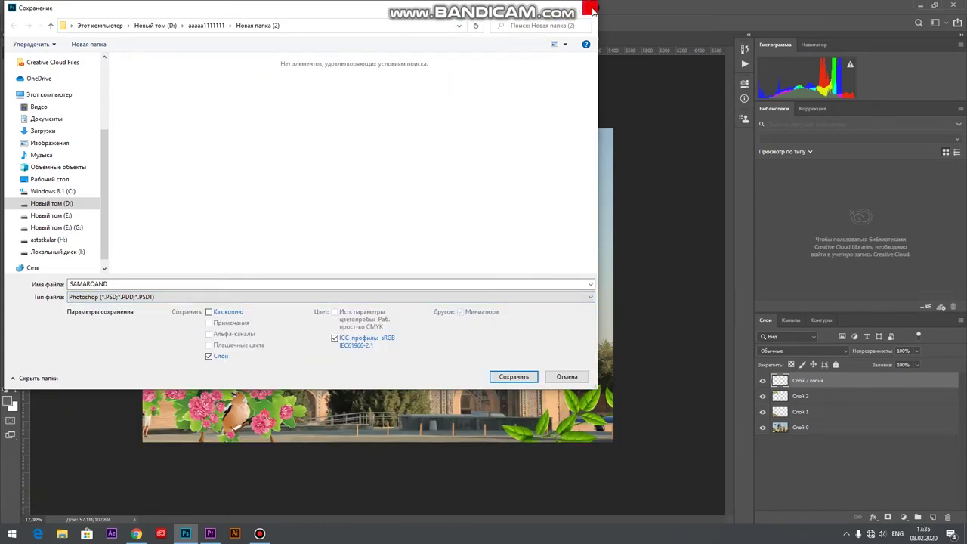
click(592, 9)
- Scale the leaf branch in the Green_Leaves_PNG_Image document to 69.89% and reposition it on the canvas
click(313, 38)
drag(410, 93, 400, 185)
key(ctrl+t)
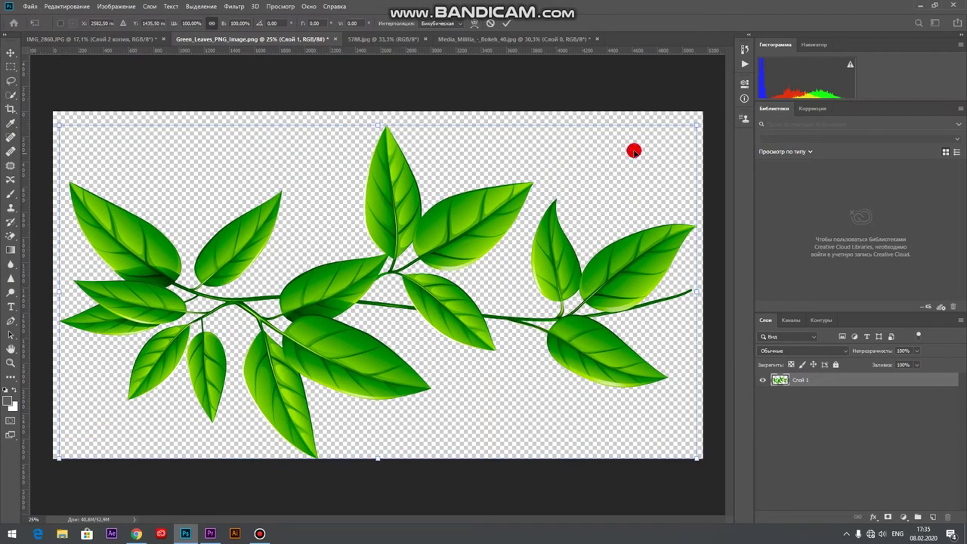
drag(696, 122, 502, 222)
drag(375, 275, 436, 235)
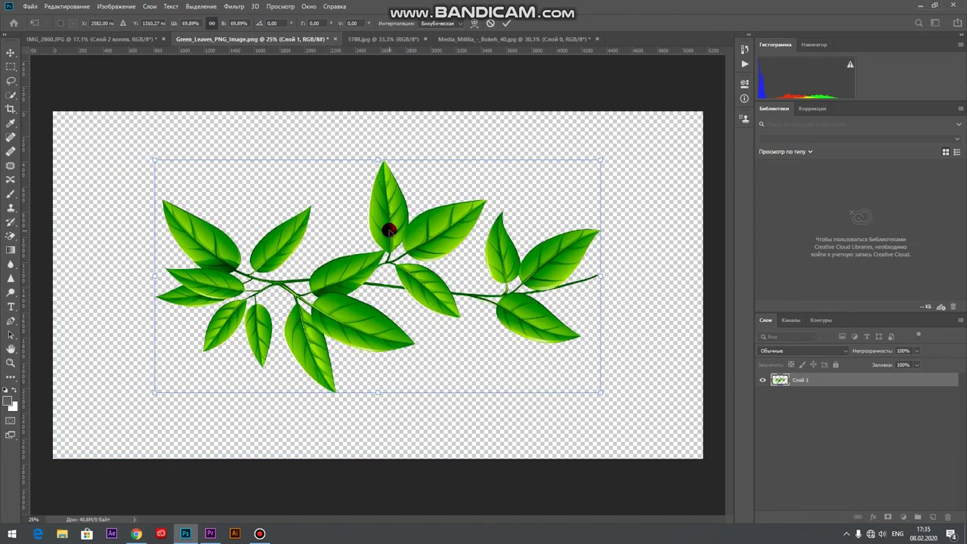
drag(387, 230, 380, 236)
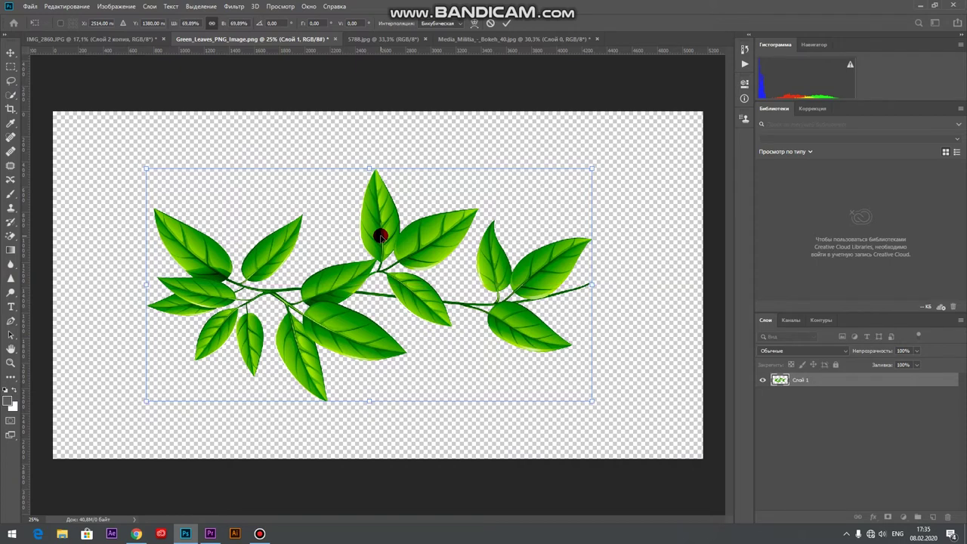
- Save the decorated IMG_2860 photo as a Photoshop PSD file named SAMARQAND
click(37, 38)
click(29, 7)
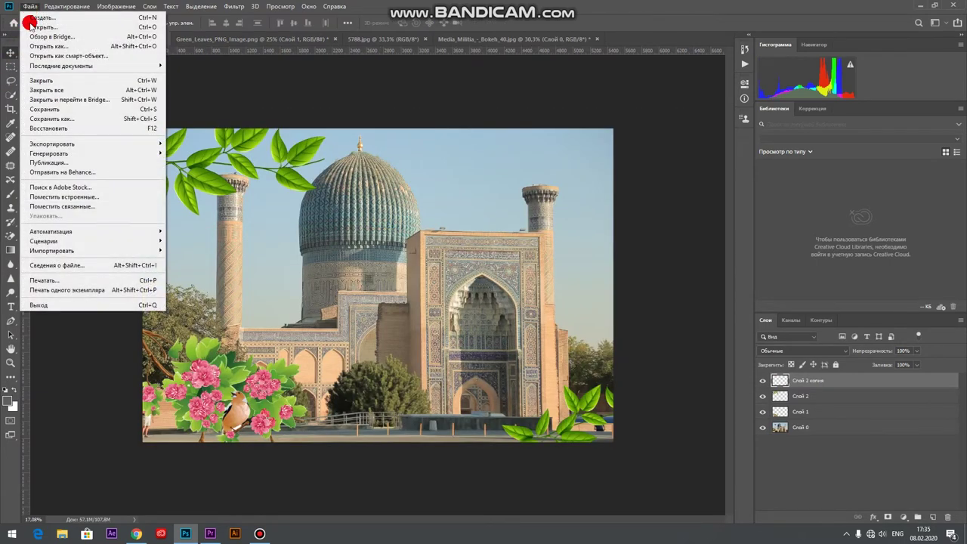
click(44, 109)
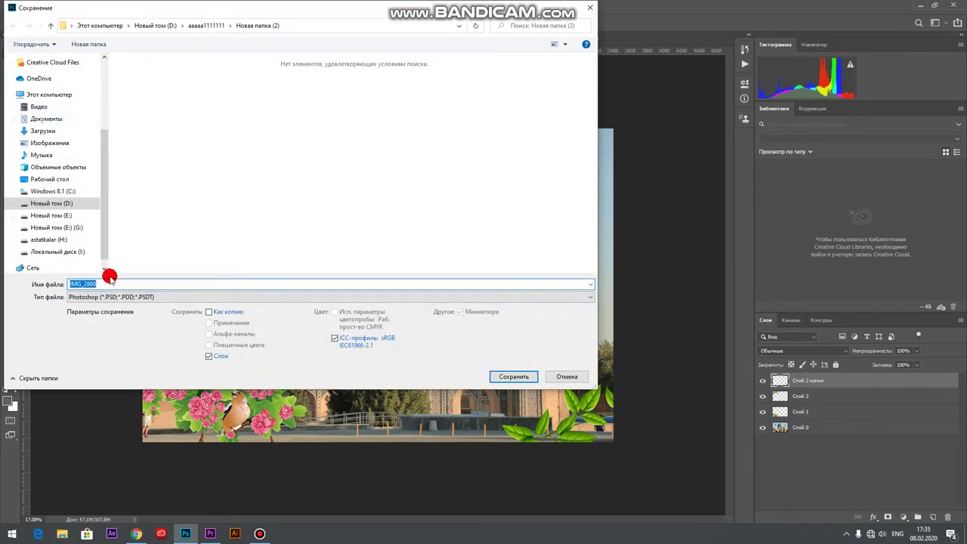
text(SAMARQAND)
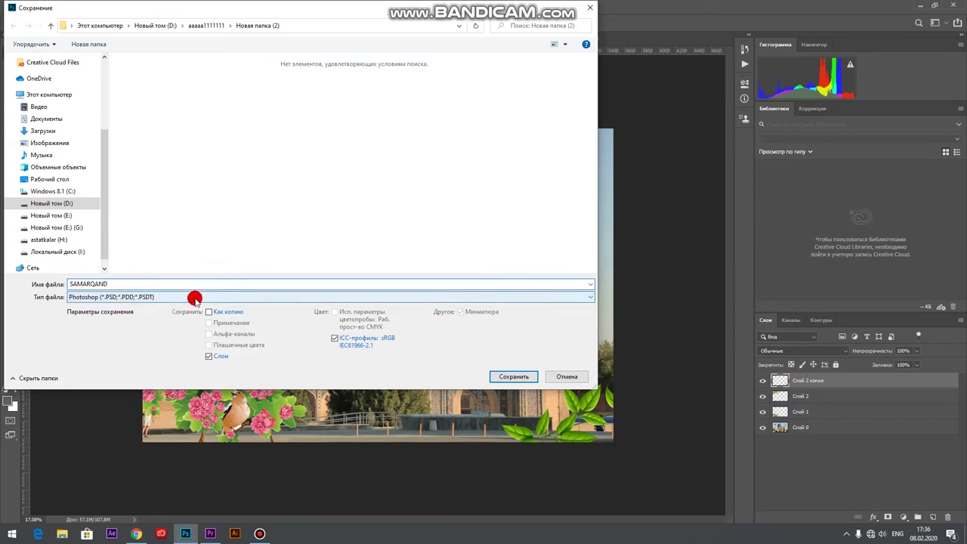
click(503, 378)
click(633, 148)
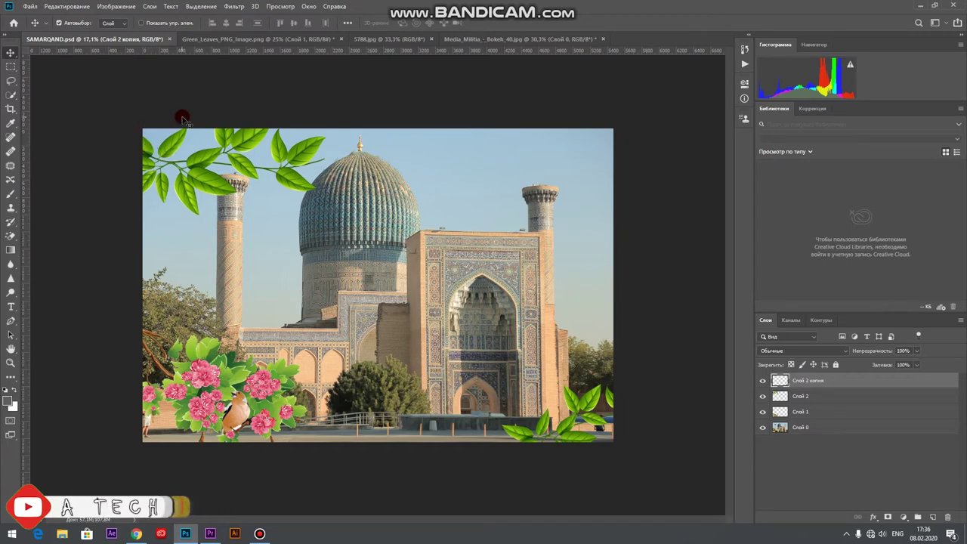
click(29, 7)
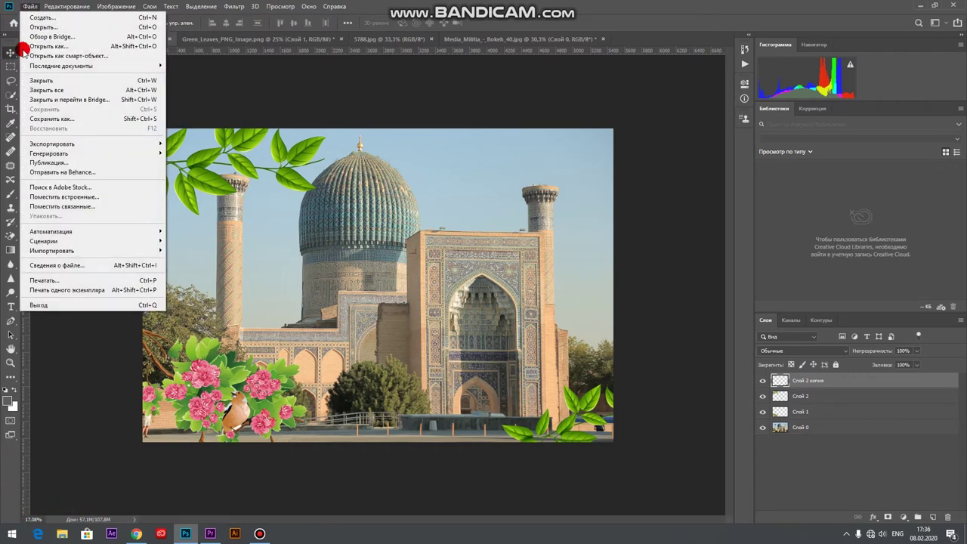
click(48, 118)
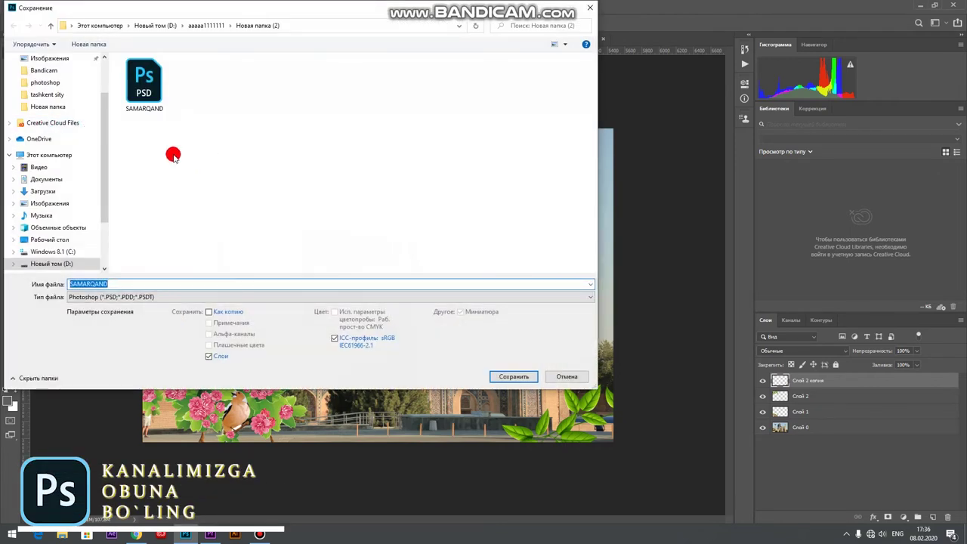
drag(108, 186, 111, 285)
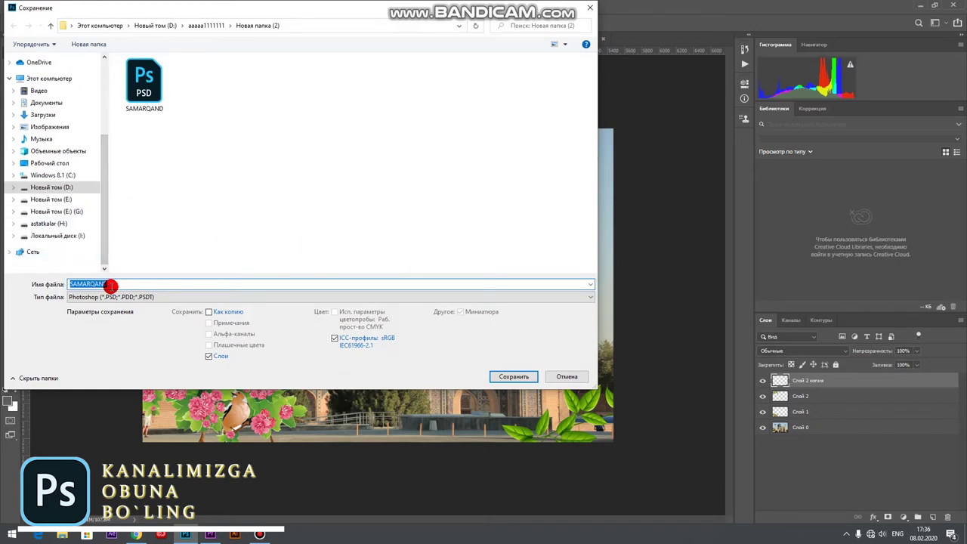
click(115, 286)
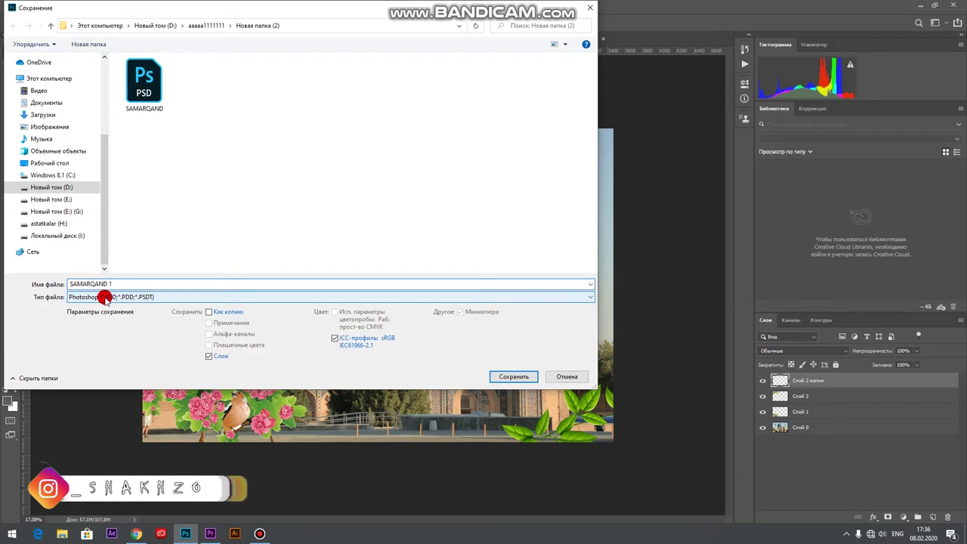
click(104, 298)
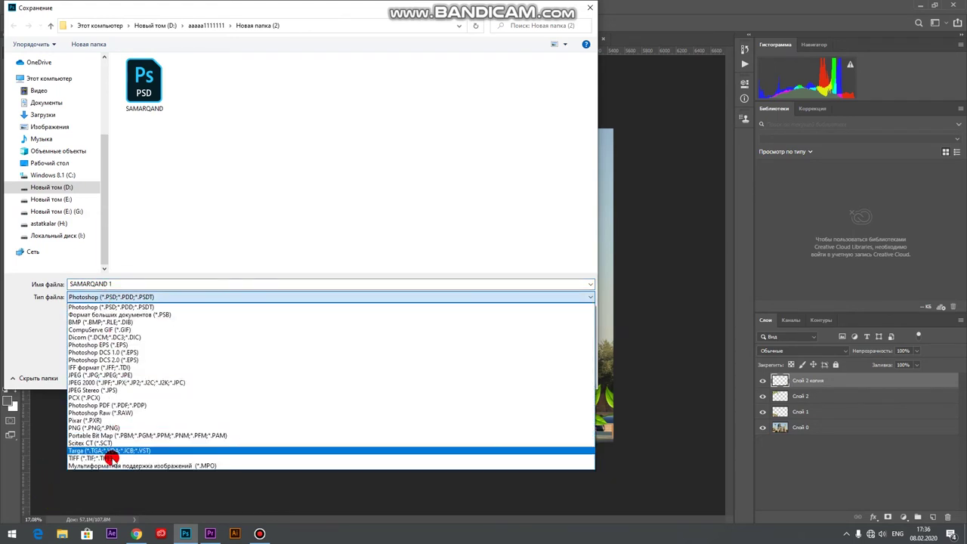
click(103, 306)
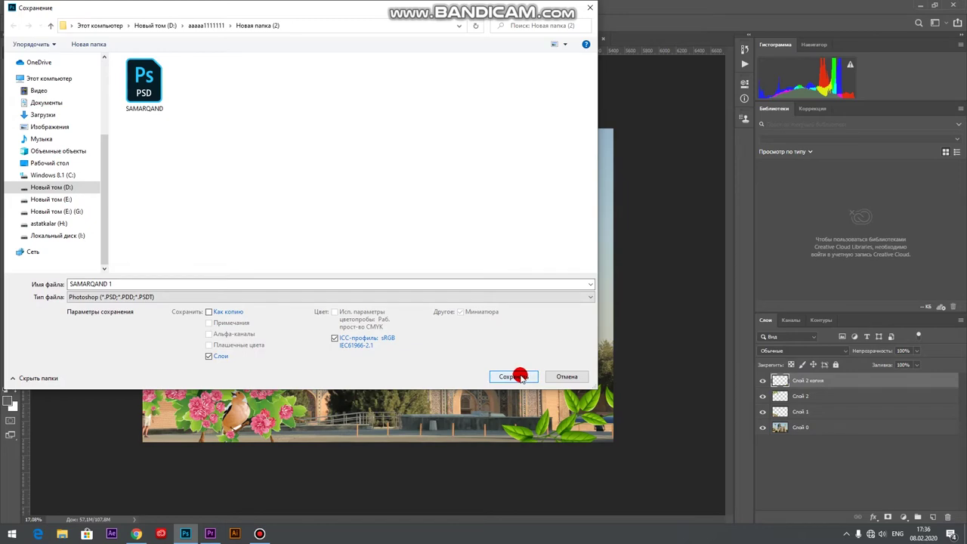
click(118, 284)
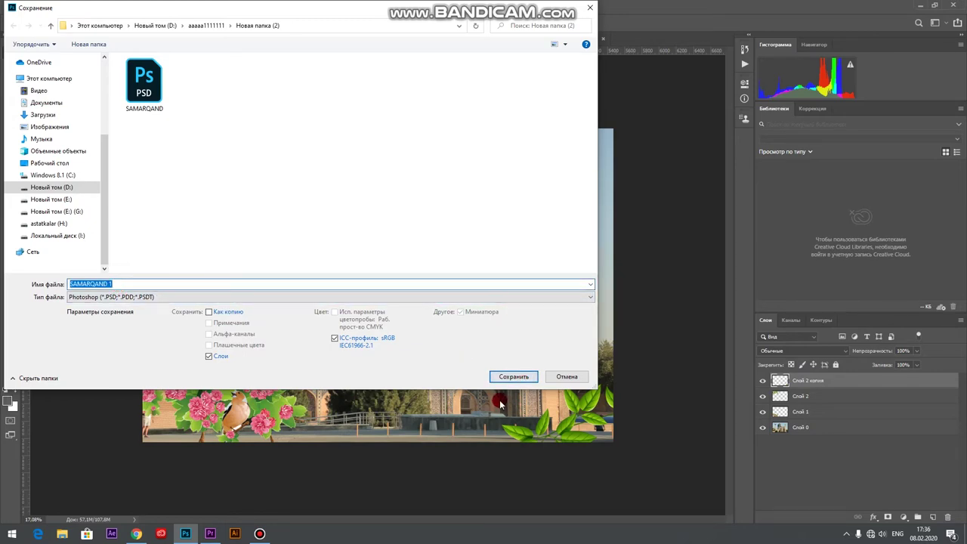
click(568, 376)
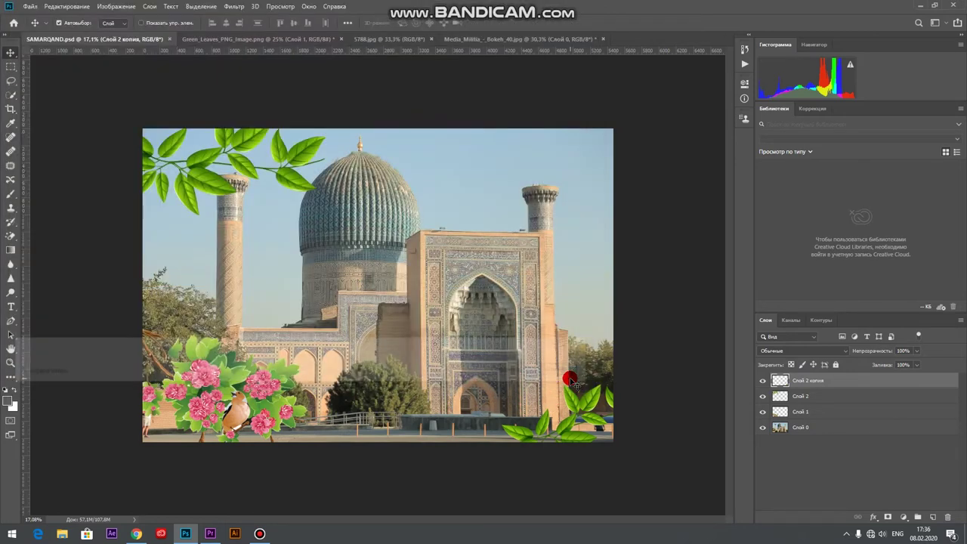
click(29, 6)
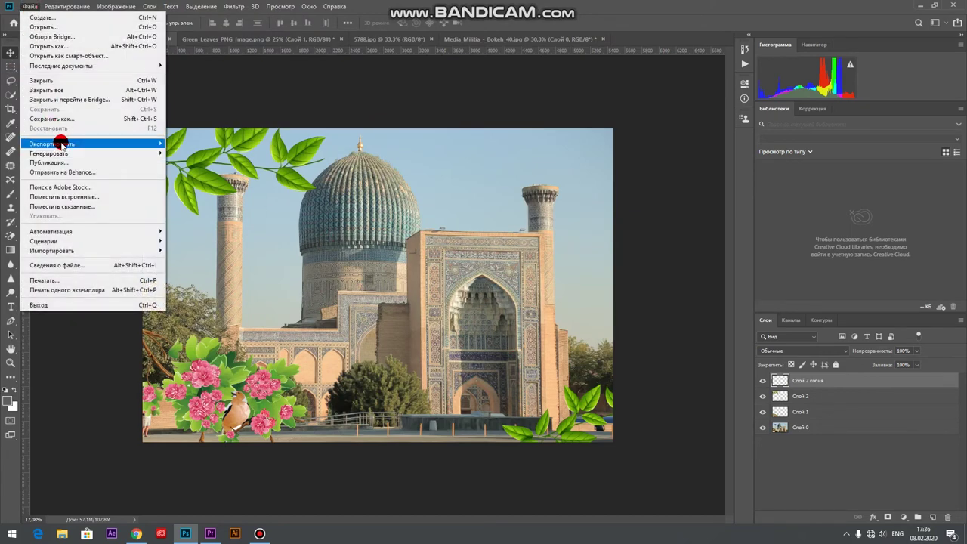
mouse_move(65, 144)
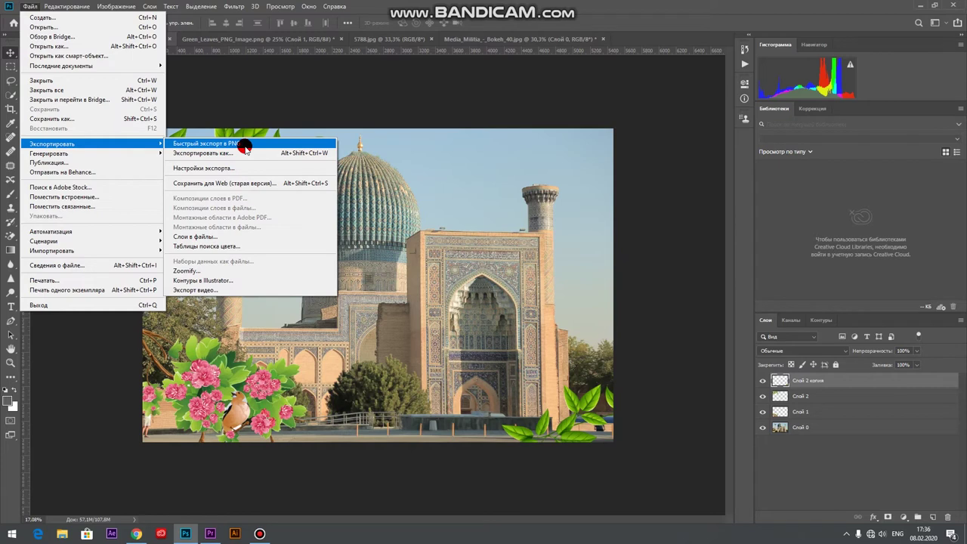
click(273, 105)
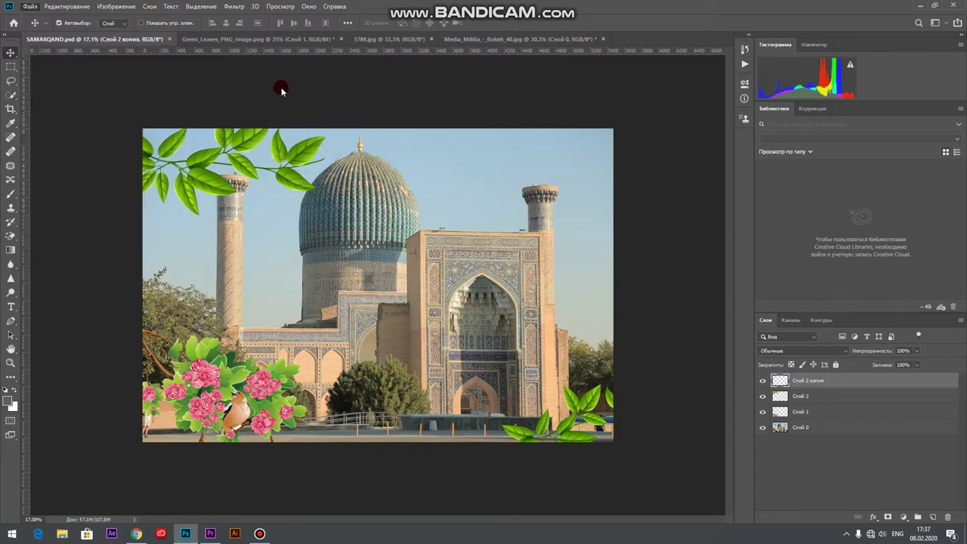
- Set the quick export format to JPG with quality 100 in the export preferences
click(65, 7)
mouse_move(80, 418)
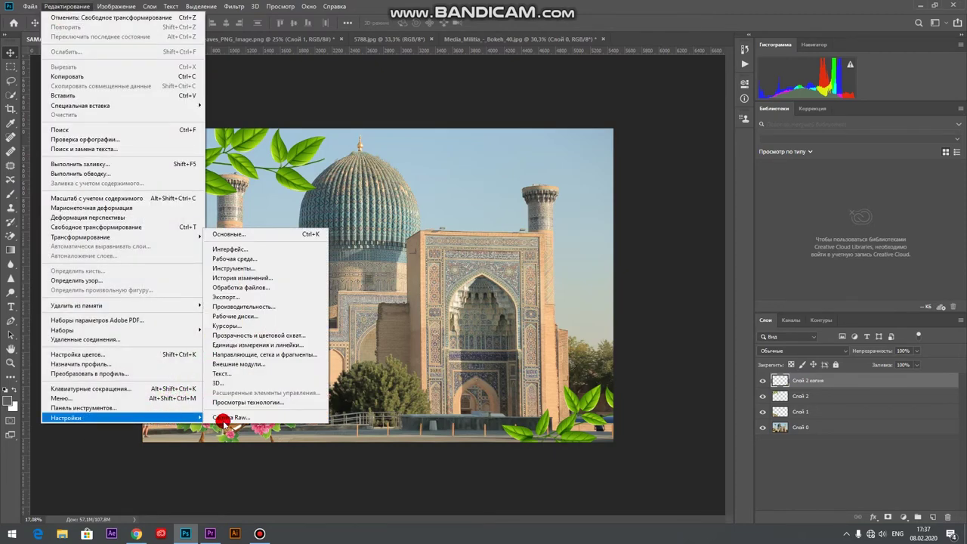
click(235, 231)
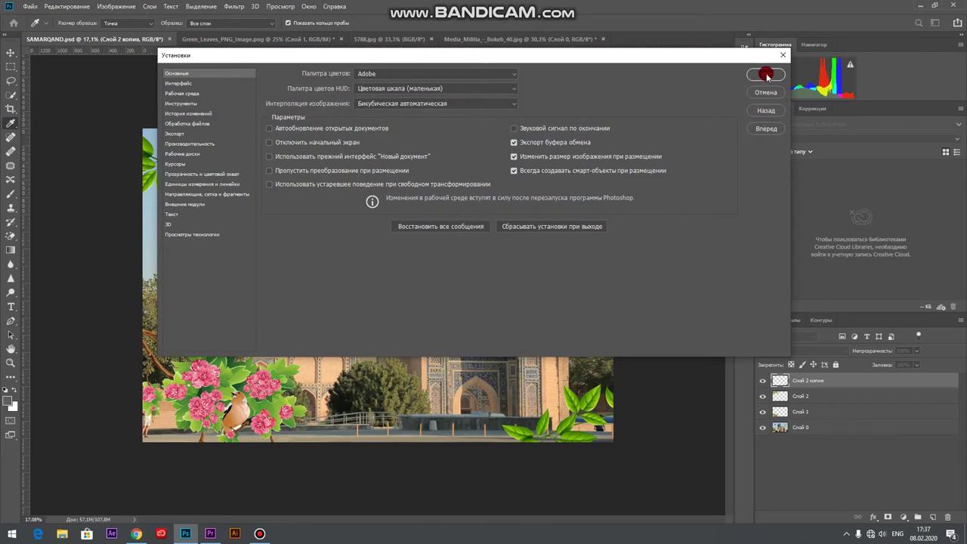
click(767, 76)
key(v)
drag(405, 222, 406, 221)
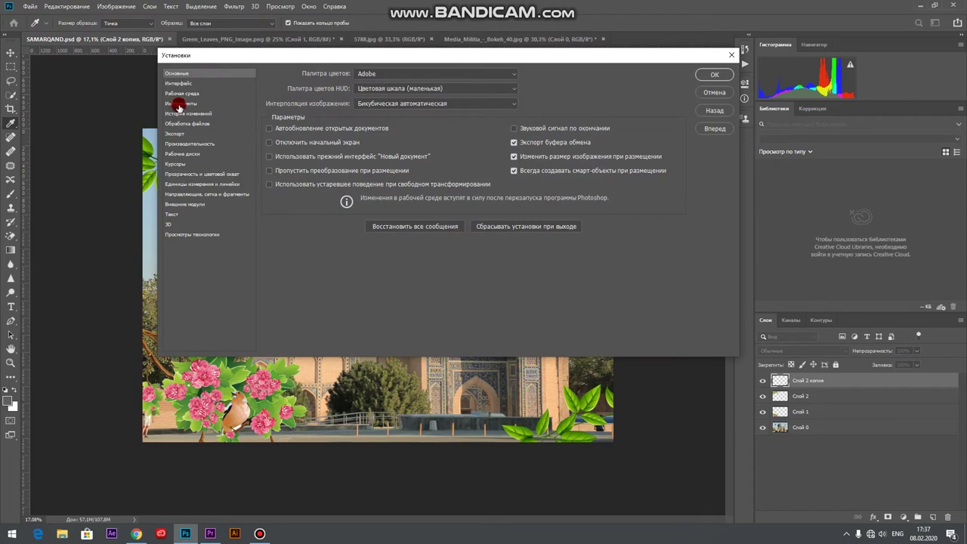
click(178, 137)
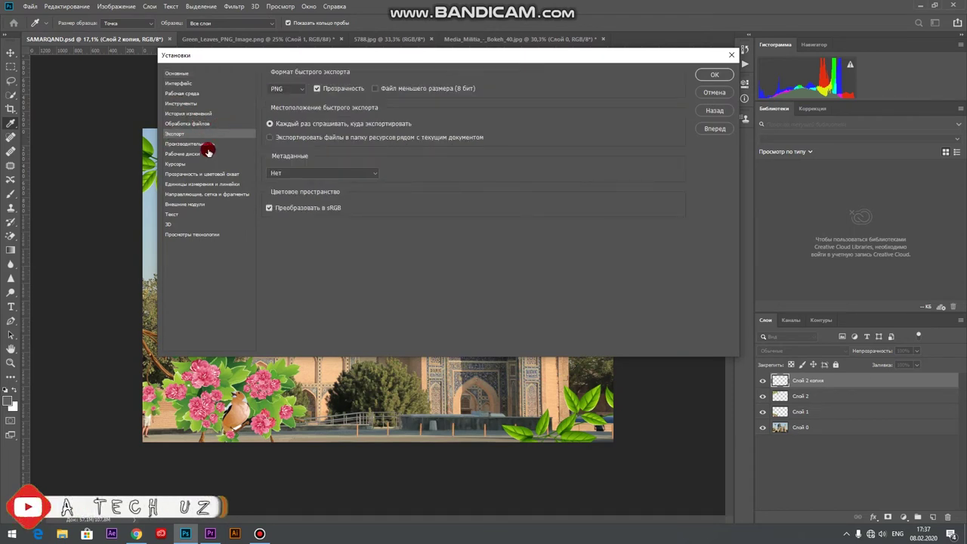
click(294, 89)
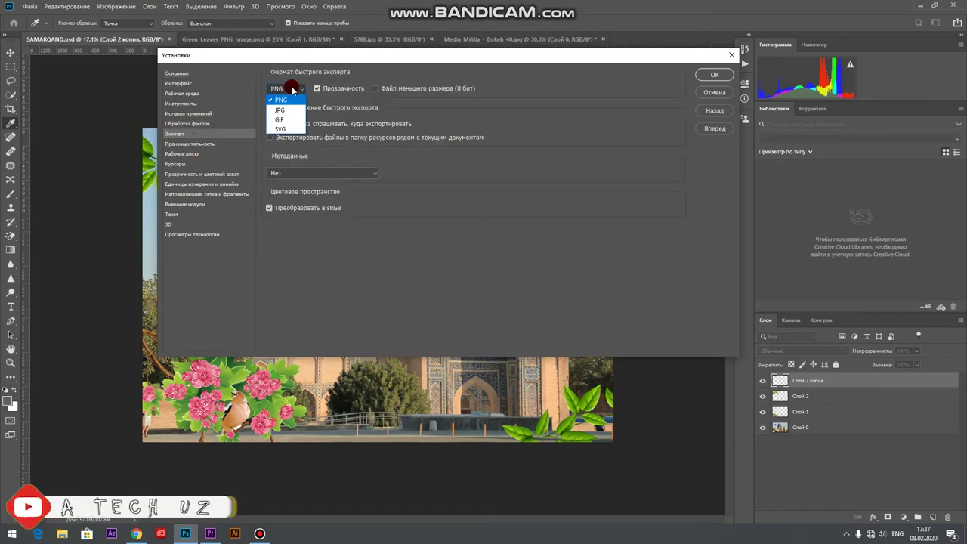
click(285, 112)
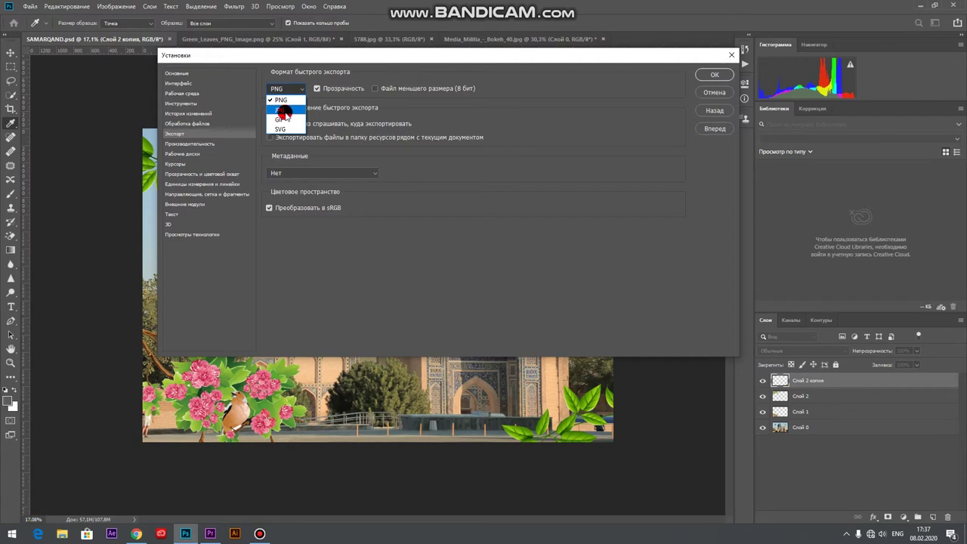
click(368, 89)
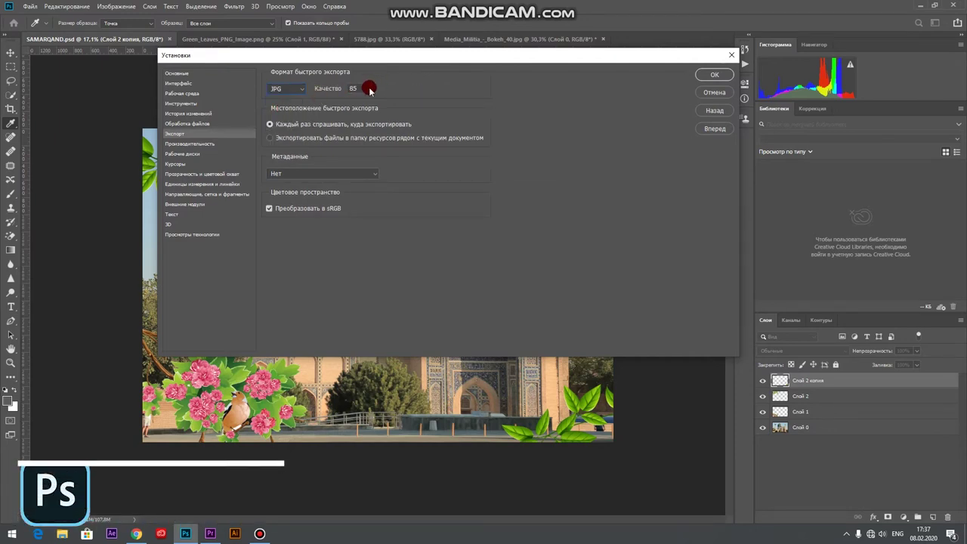
mouse_move(380, 102)
mouse_down()
mouse_move(367, 99)
mouse_move(392, 99)
mouse_up()
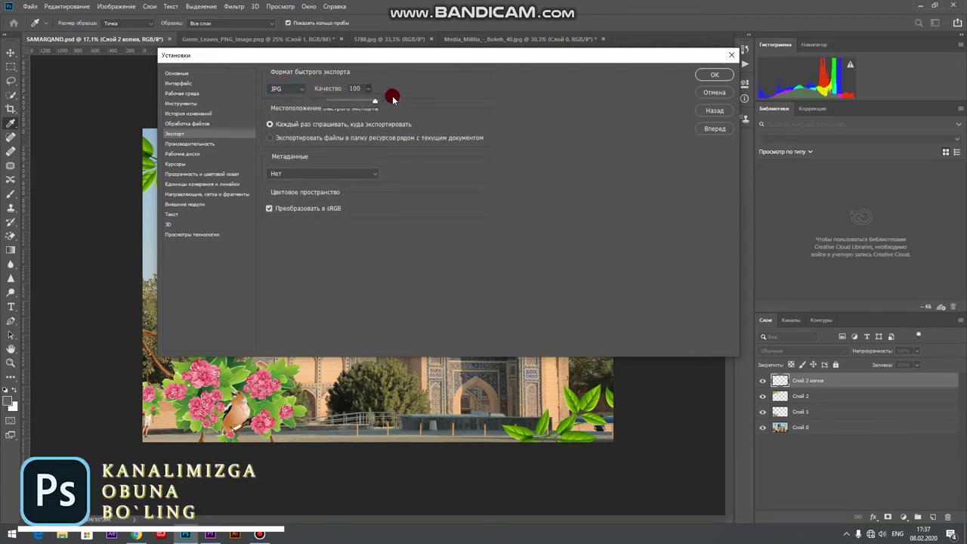
click(713, 73)
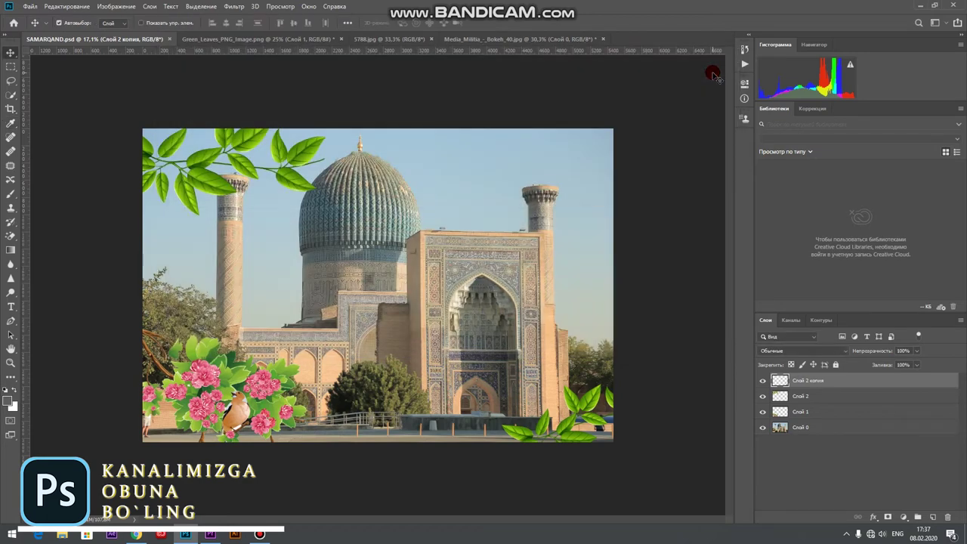
click(30, 7)
click(35, 144)
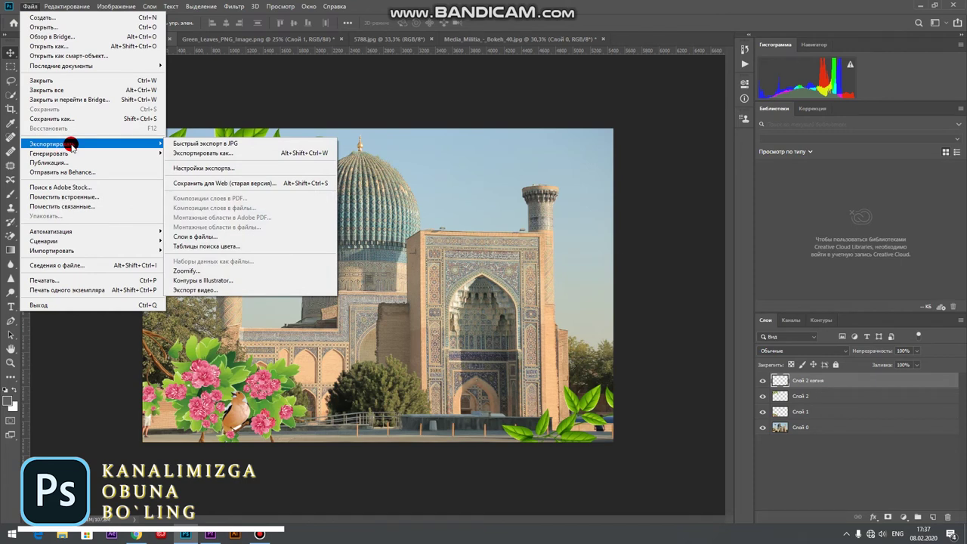
click(251, 145)
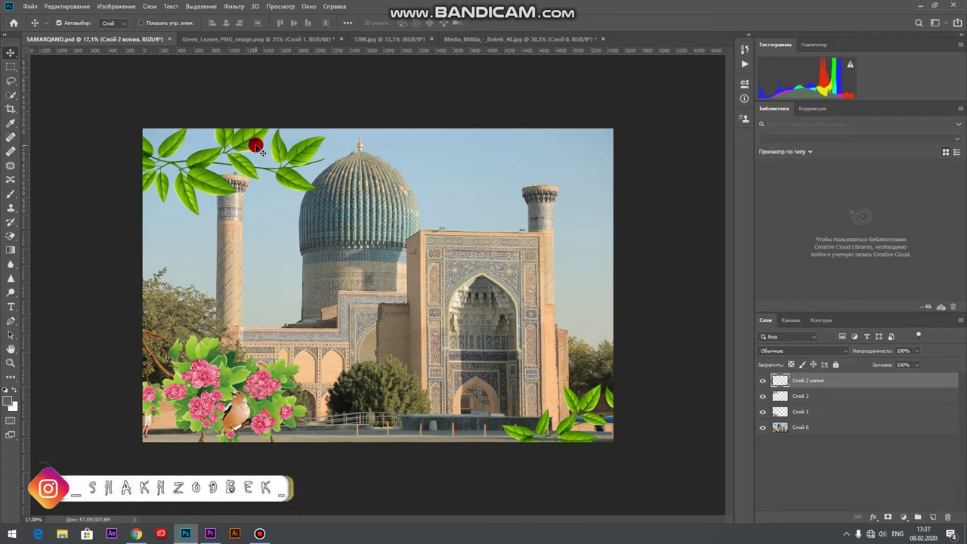
click(30, 6)
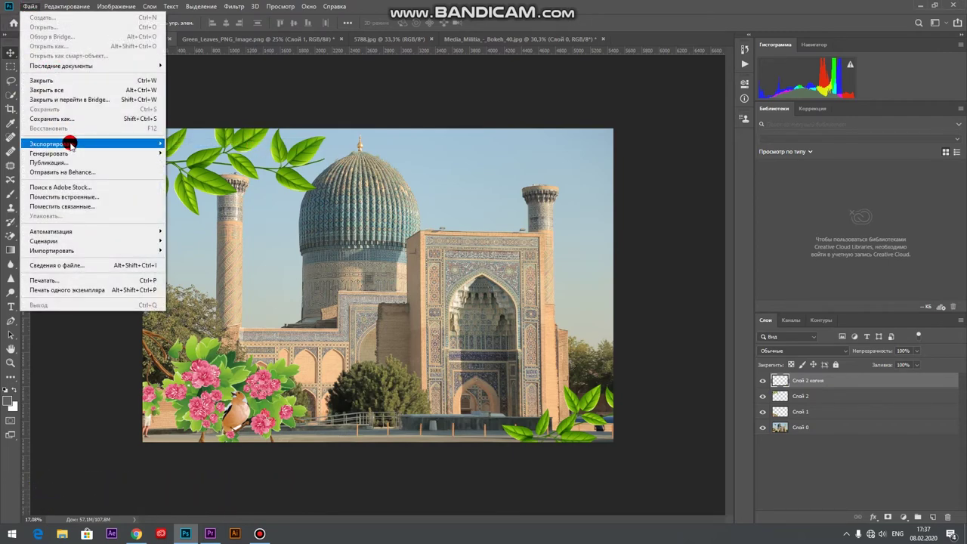
mouse_move(68, 143)
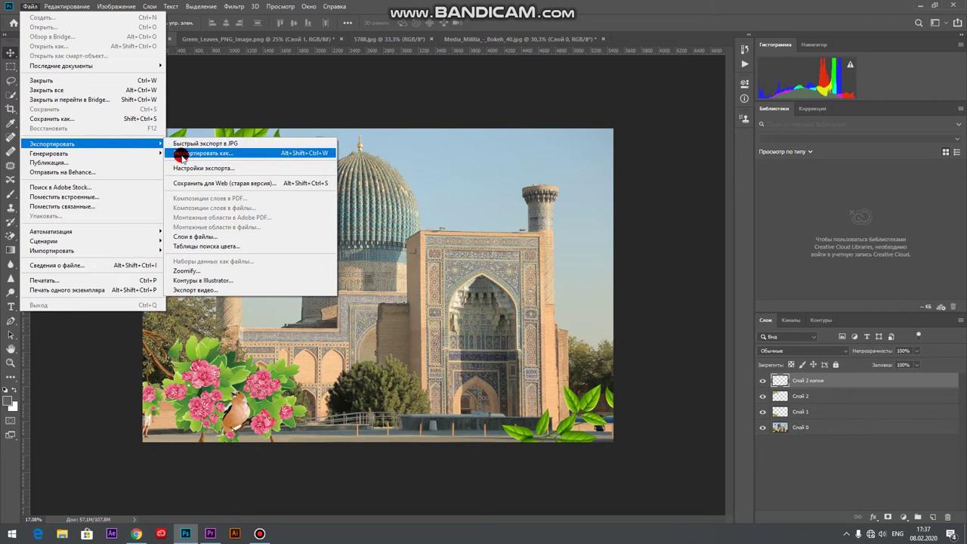
click(228, 154)
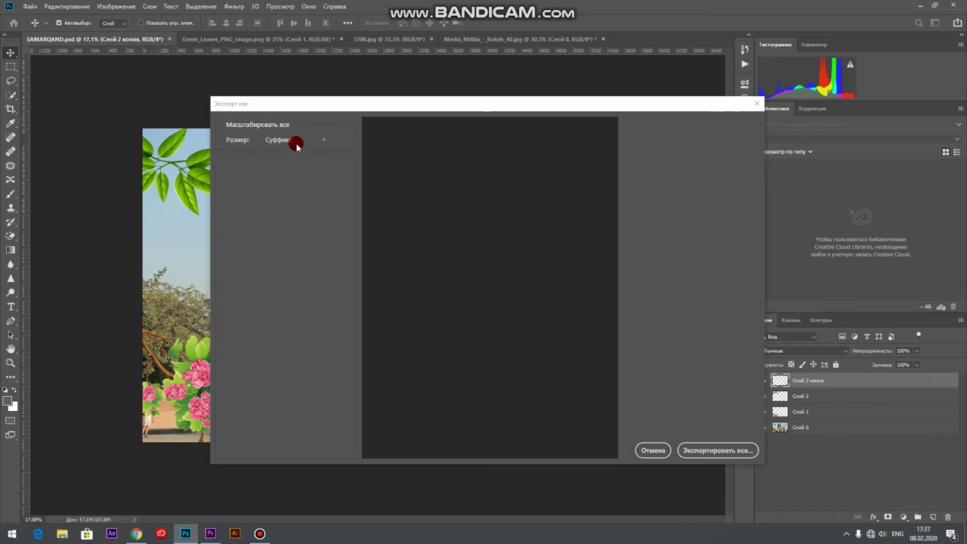
key(Return)
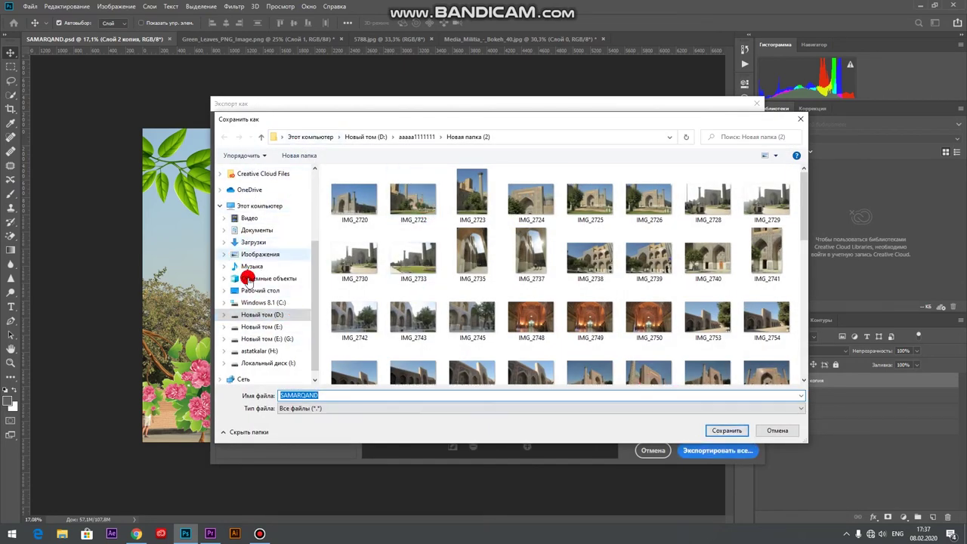
click(775, 432)
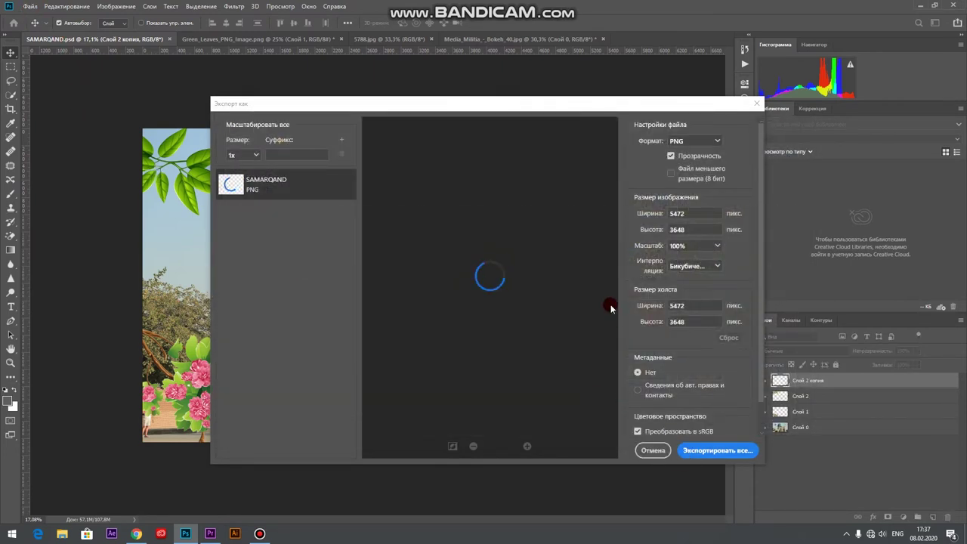
click(662, 452)
click(657, 451)
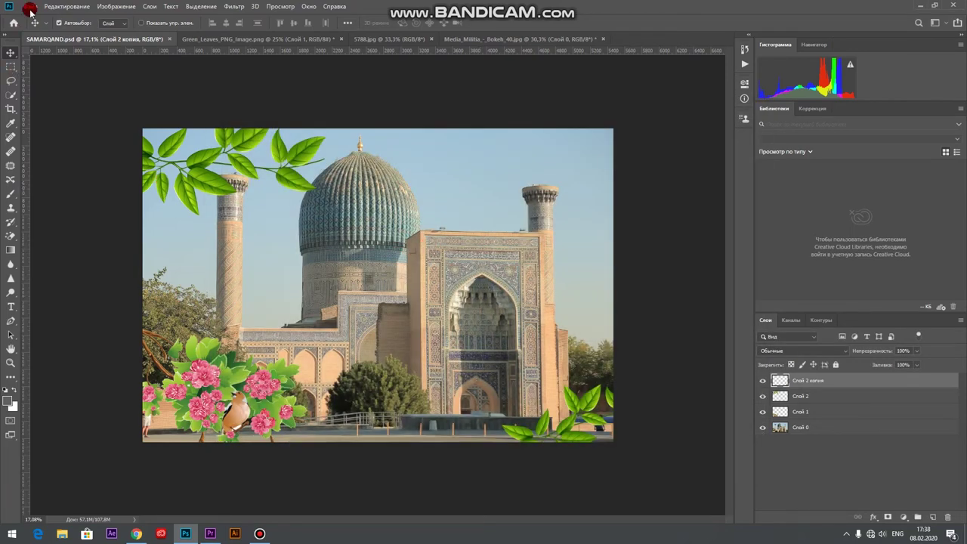
- Set up a Save for Web export of the composition in PNG-24 format and show the original and optimized previews in 2-Up view
click(33, 7)
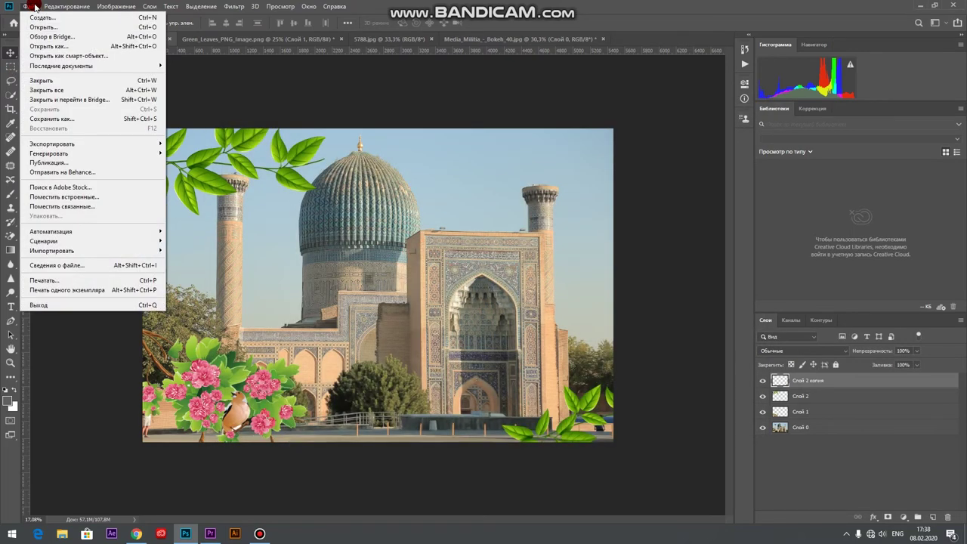
click(217, 88)
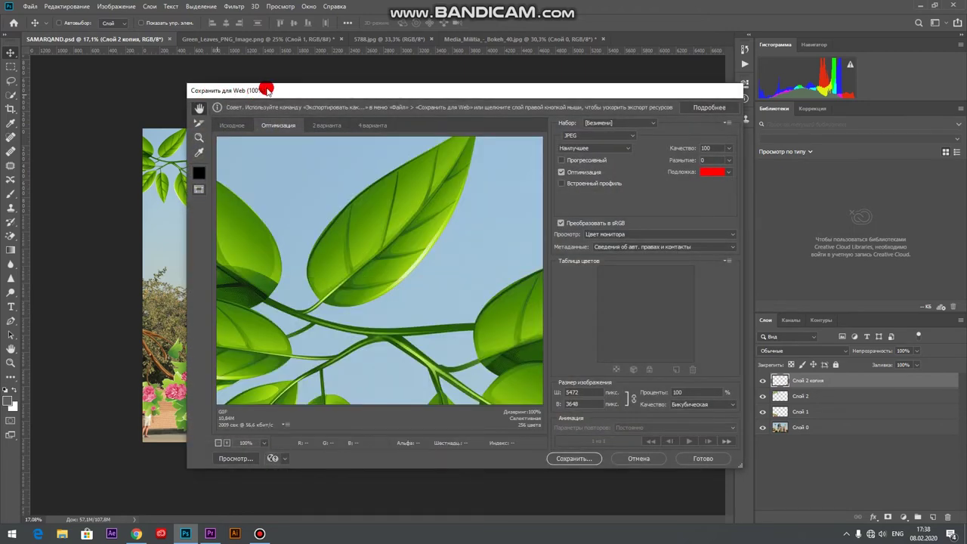
click(618, 124)
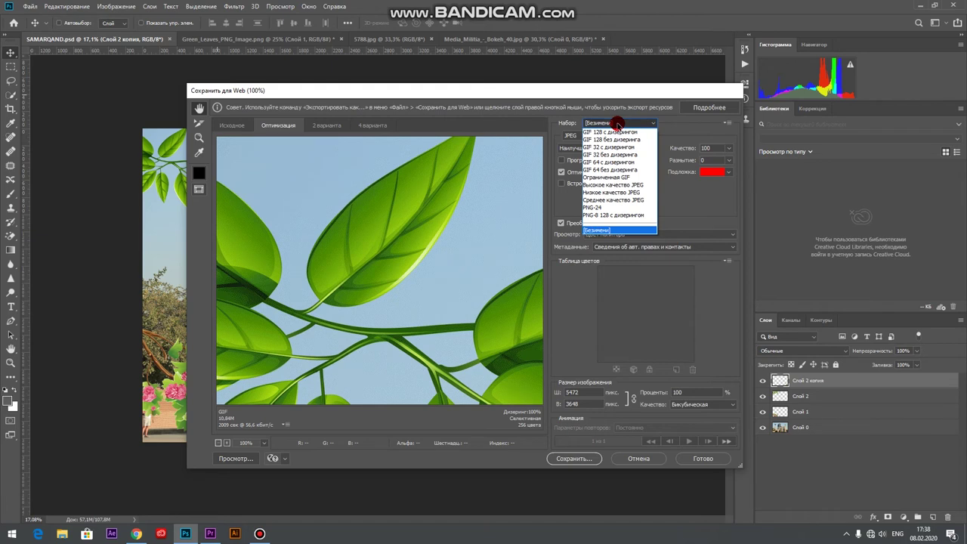
click(618, 124)
click(585, 137)
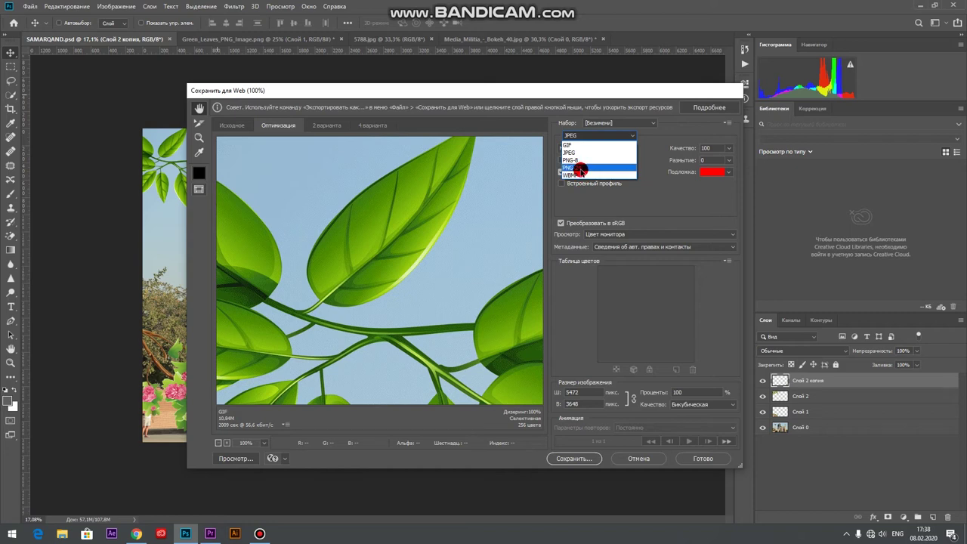
click(583, 168)
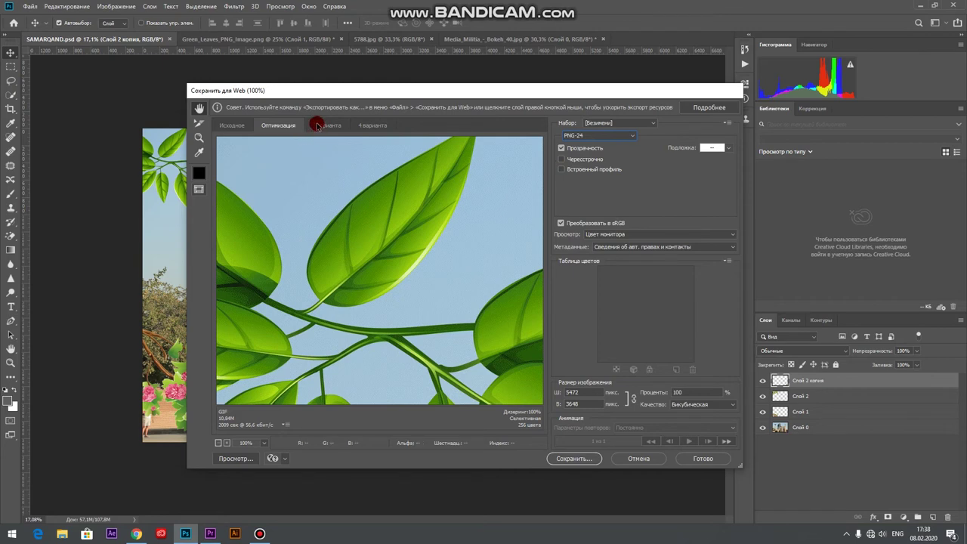
click(318, 127)
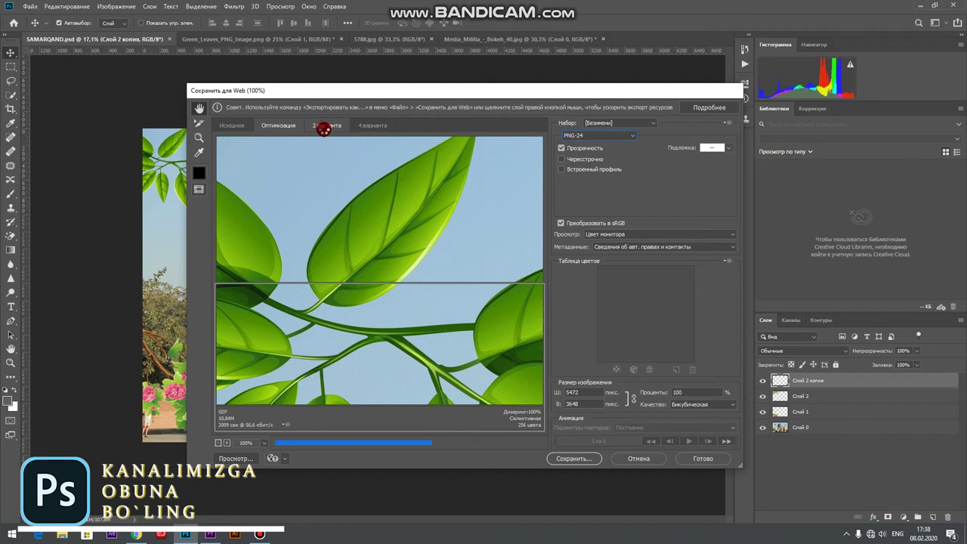
click(324, 127)
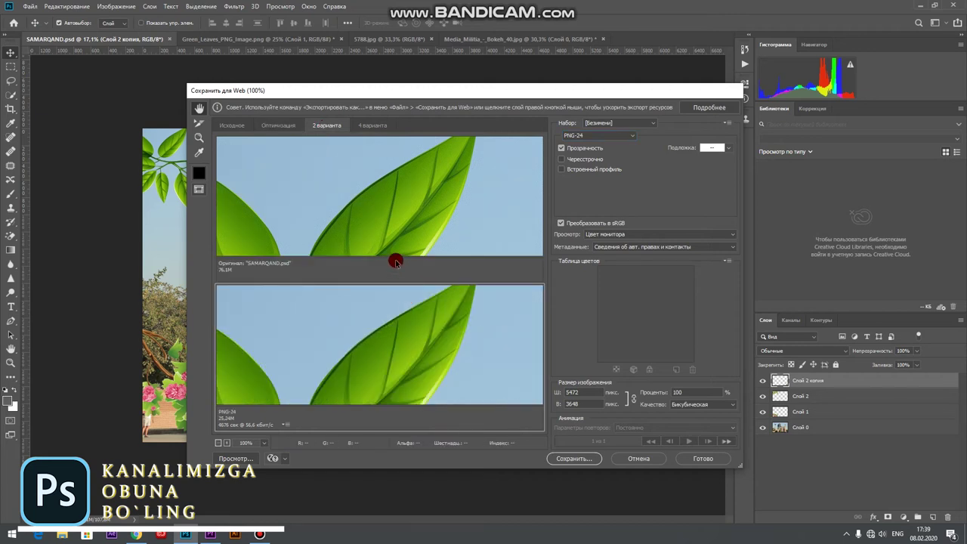
- Compare the original and PNG-24 previews around the leaves and pink flowers in the Save for Web window
click(360, 194)
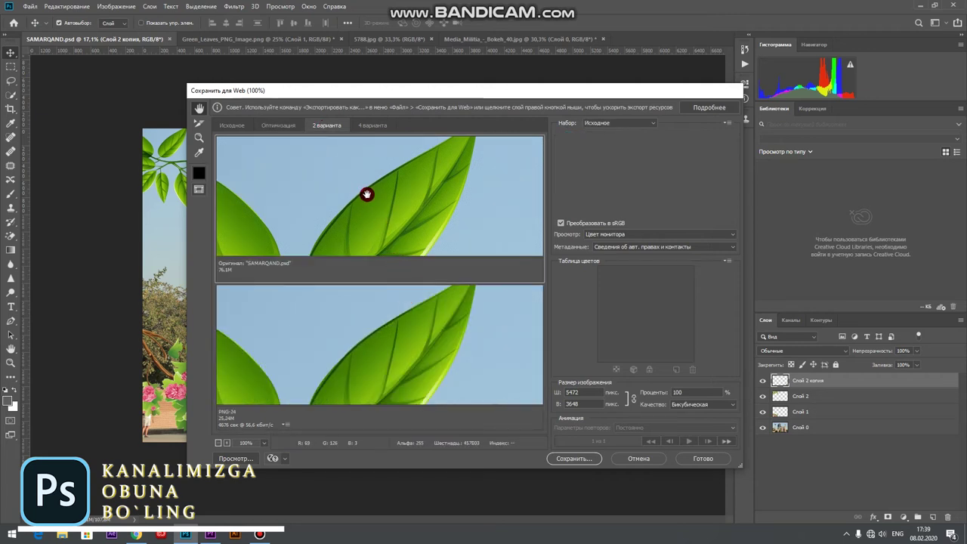
drag(366, 195, 345, 172)
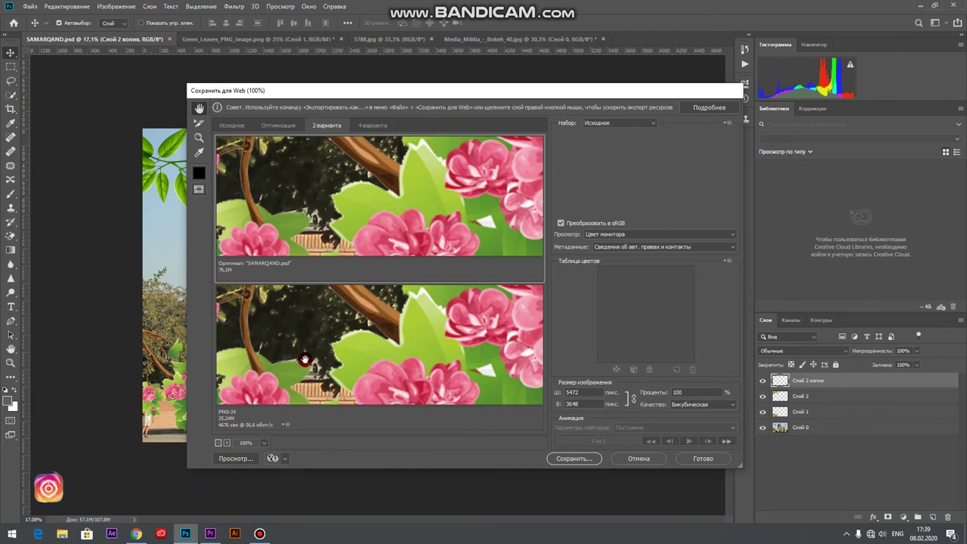
click(344, 342)
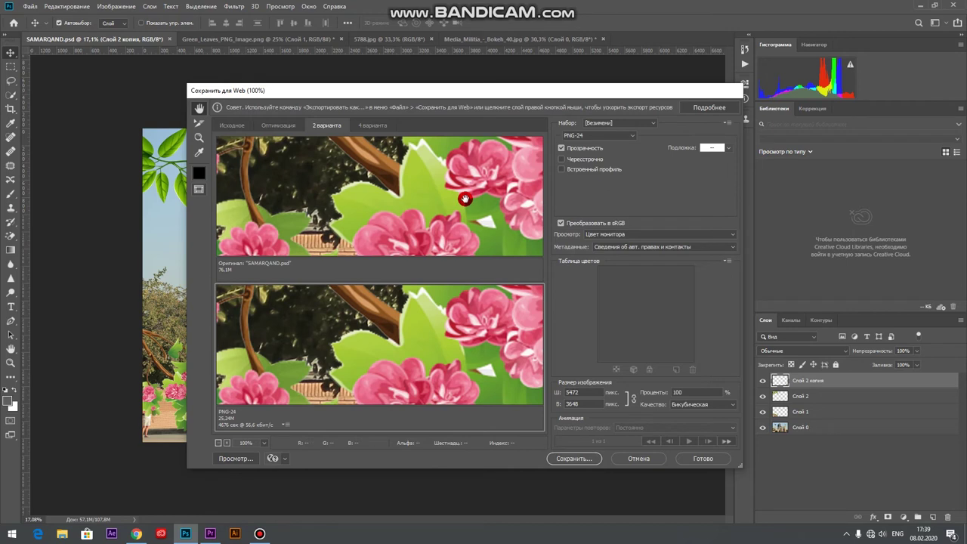
click(440, 187)
click(611, 123)
click(607, 132)
click(399, 354)
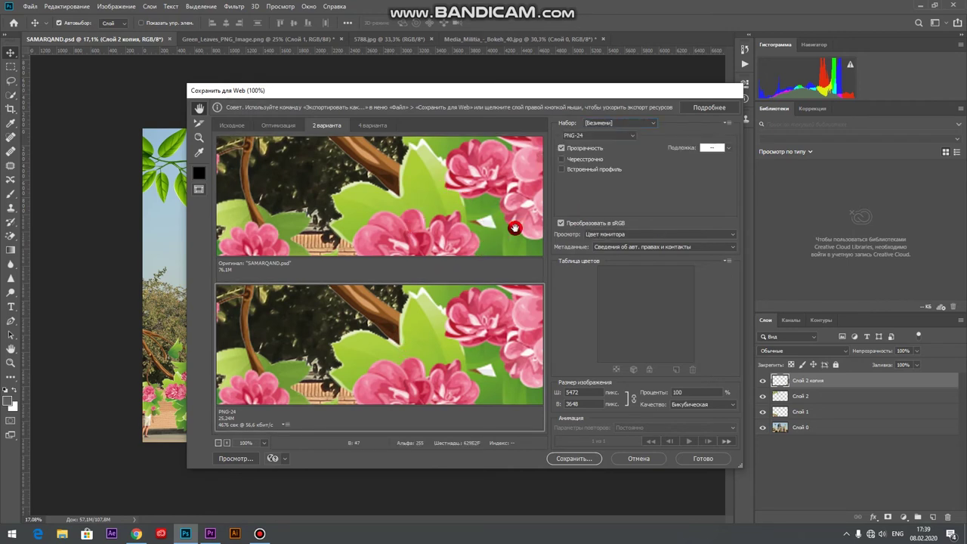
- Set the web export format to JPEG and lower its quality to 12
click(578, 135)
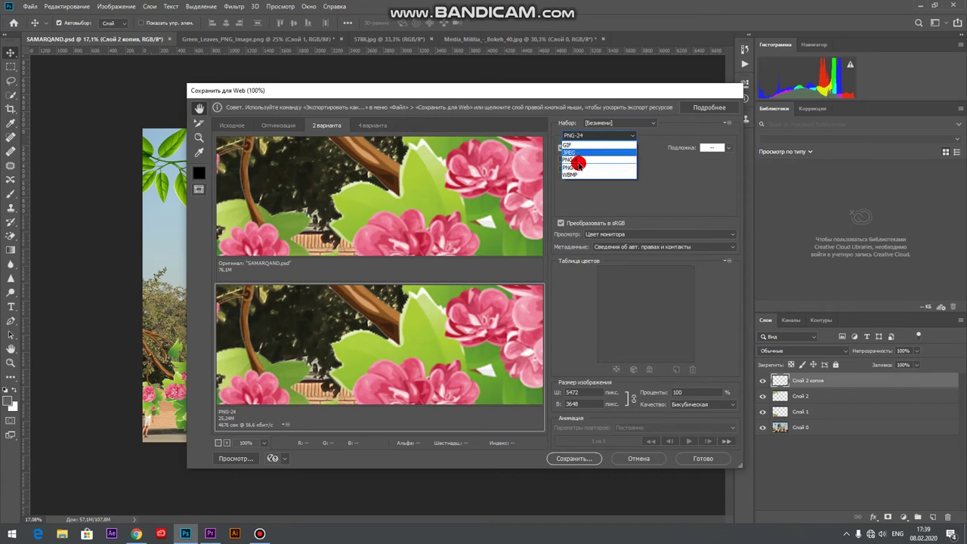
click(578, 152)
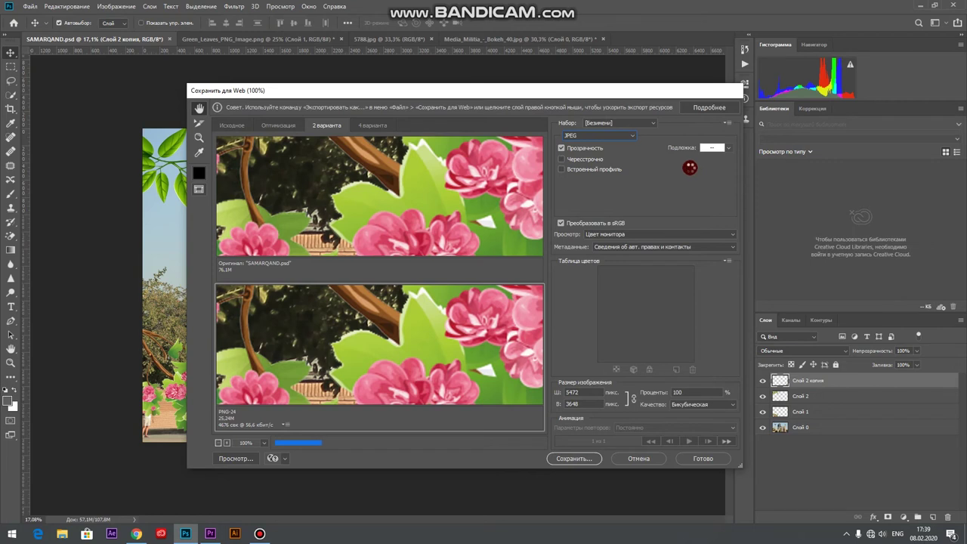
click(594, 208)
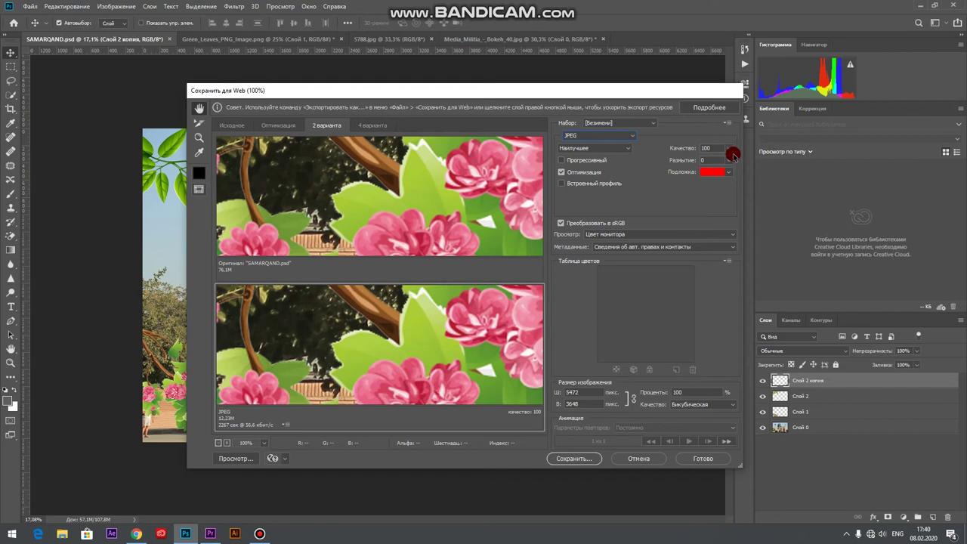
click(730, 148)
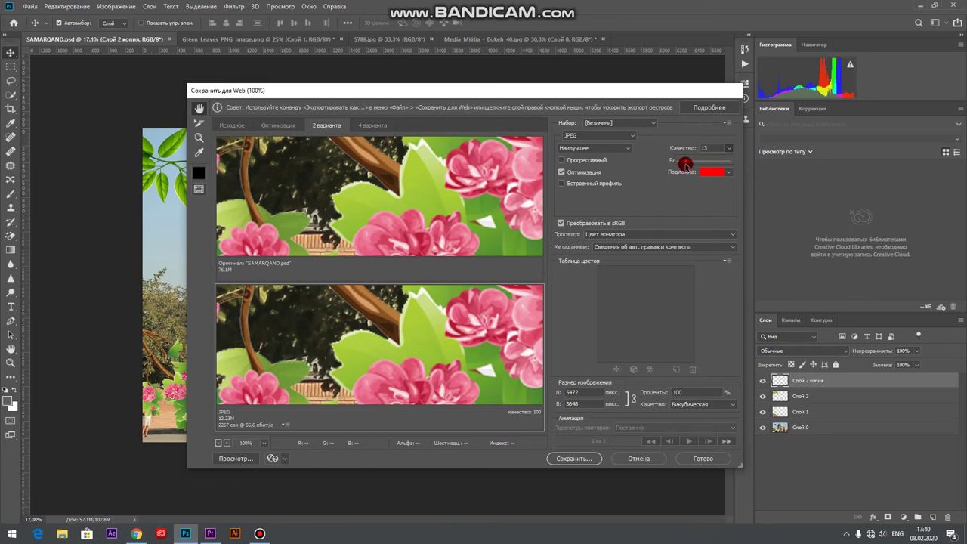
drag(686, 165, 685, 164)
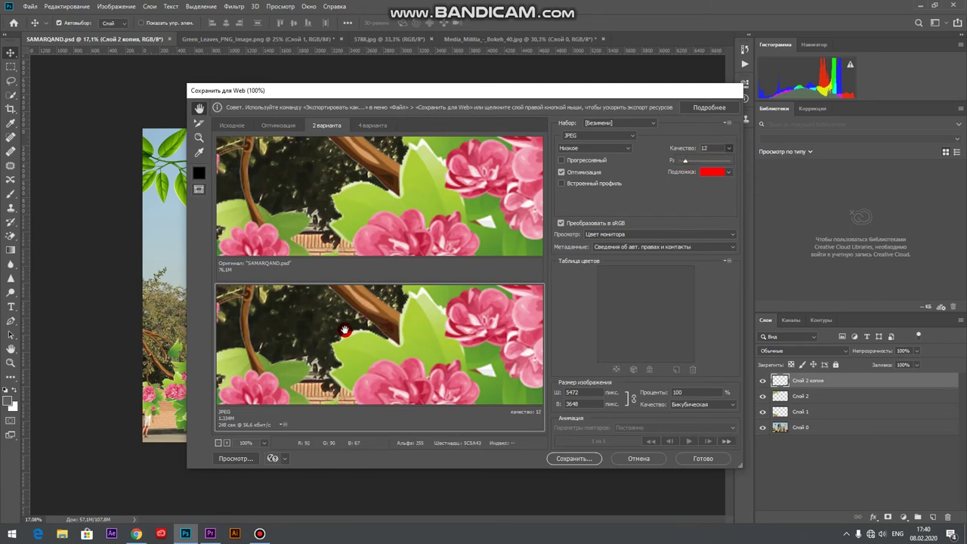
click(687, 158)
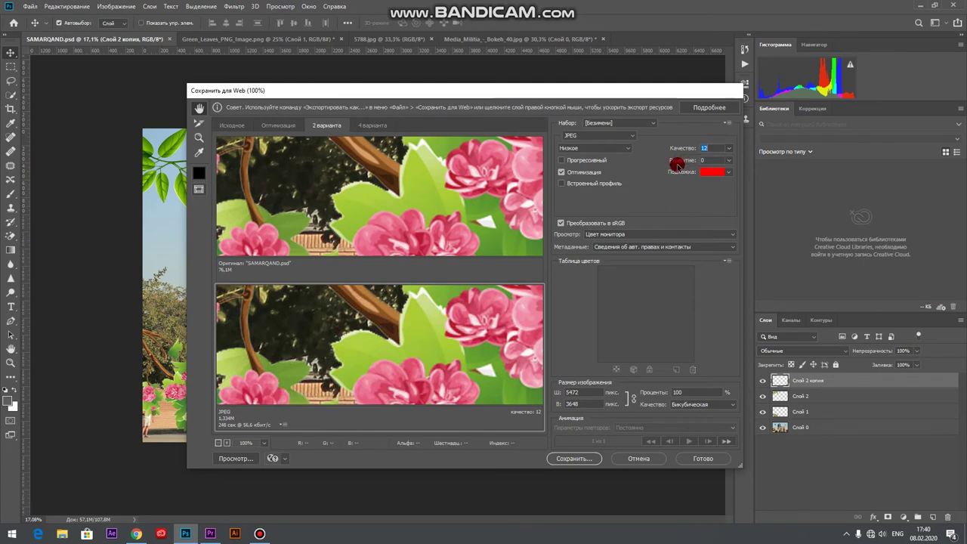
click(735, 163)
click(660, 202)
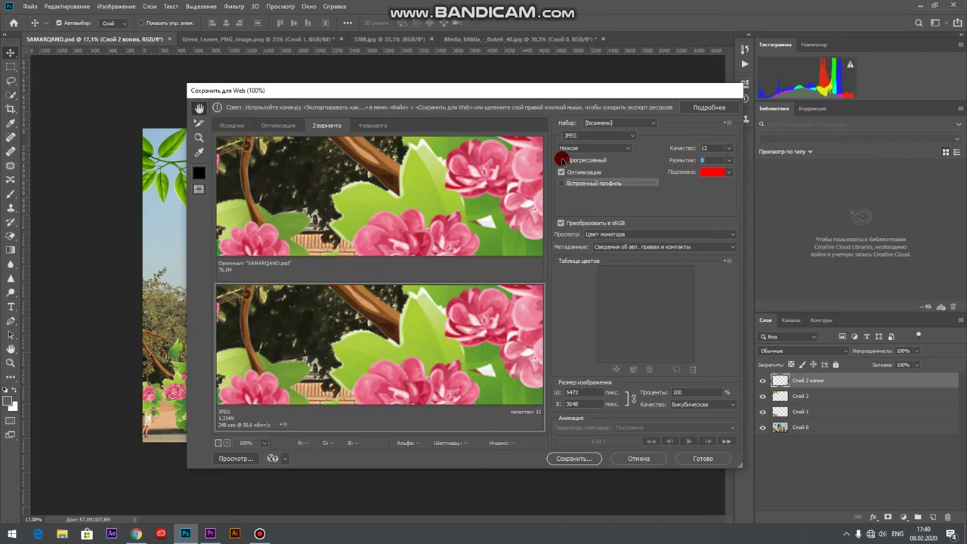
- Set the export image size to 50 percent and close Save for Web, keeping the current settings
drag(372, 195, 376, 138)
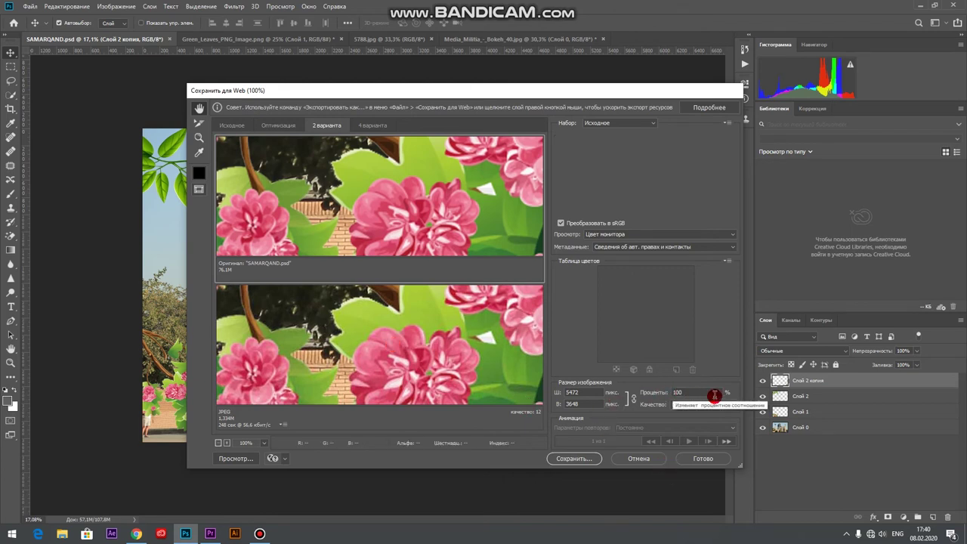
drag(704, 396, 665, 396)
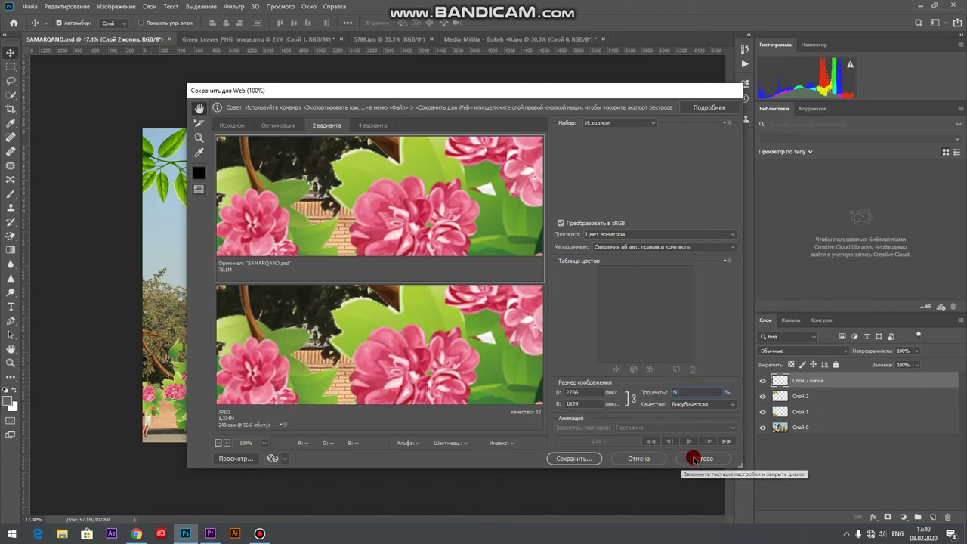
key(Escape)
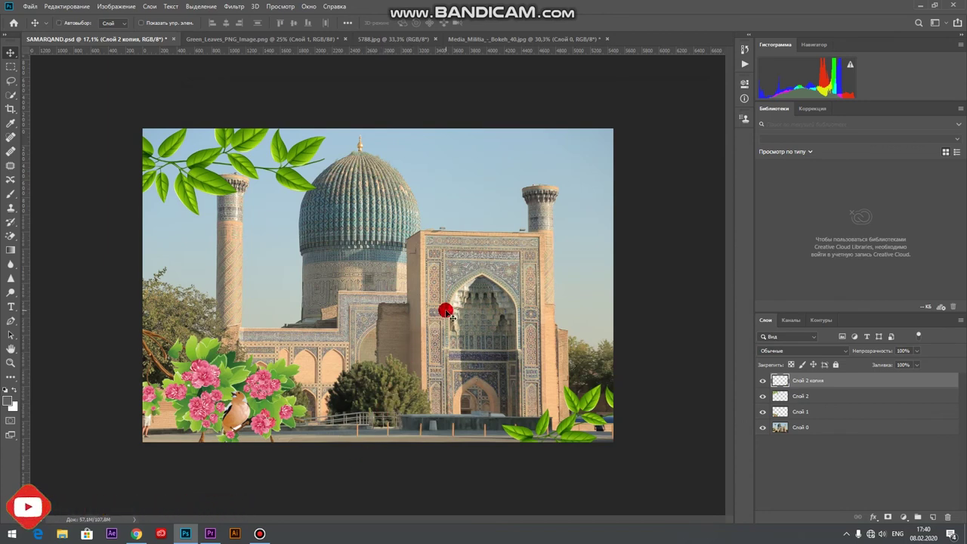
- Reopen Save for Web for the SAMARQAND composition and set the image size to 50 percent
key(ctrl+alt+shift+s)
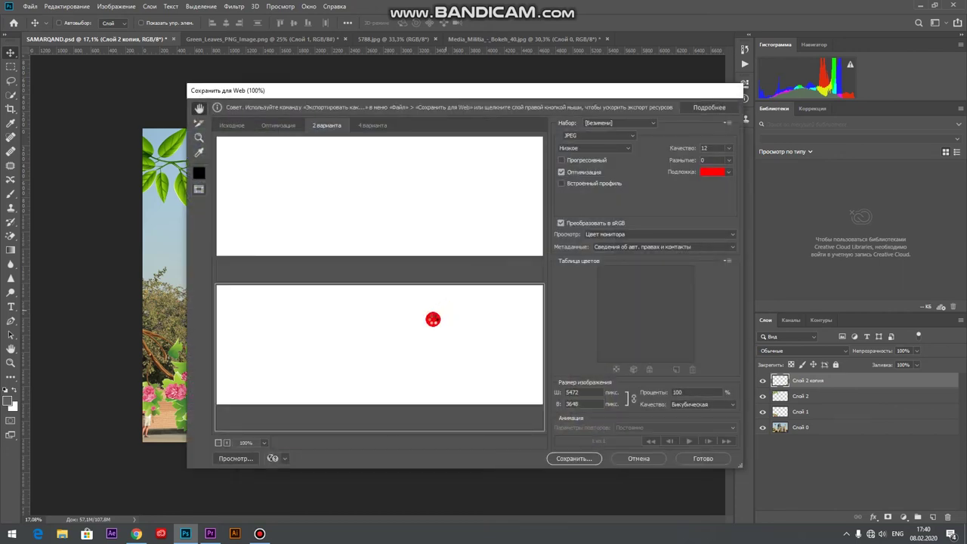
drag(410, 312, 572, 362)
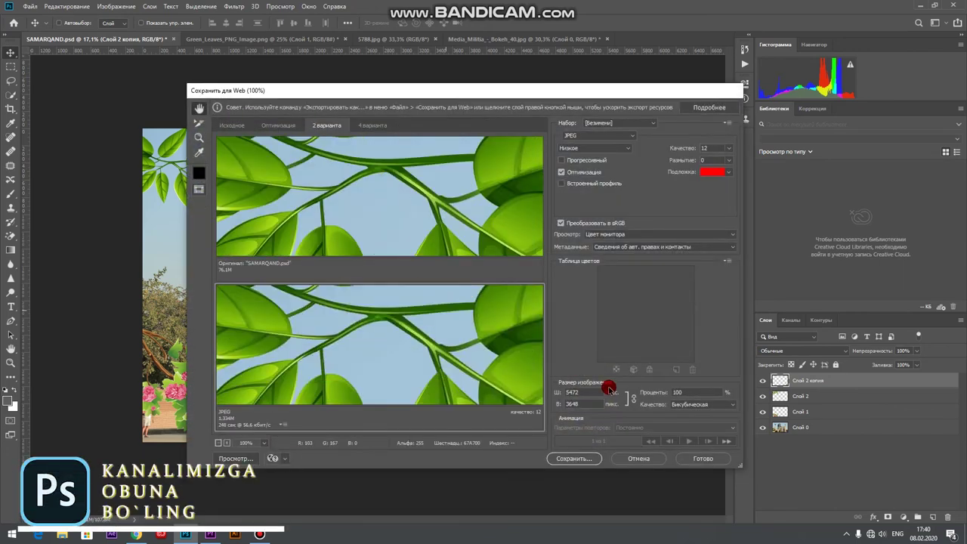
drag(685, 393, 674, 393)
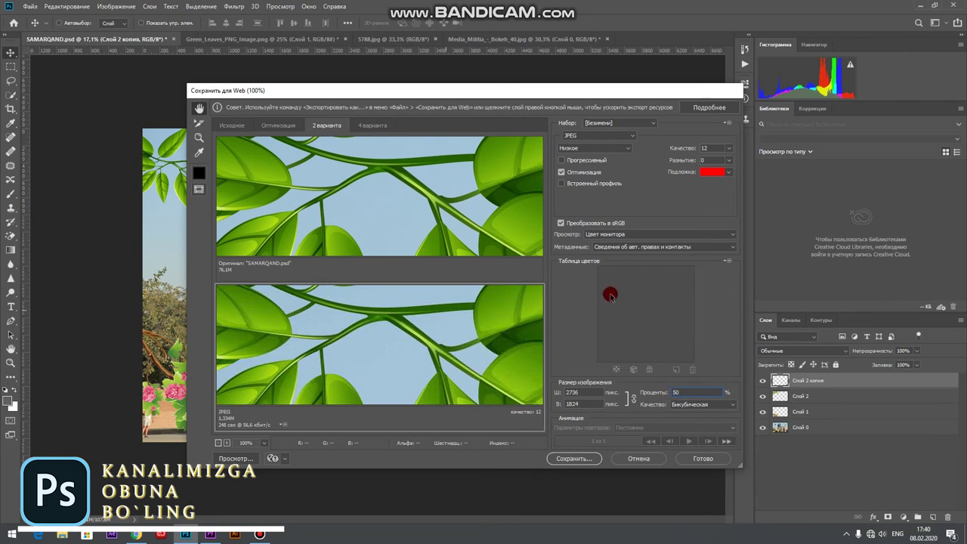
text(50)
click(730, 148)
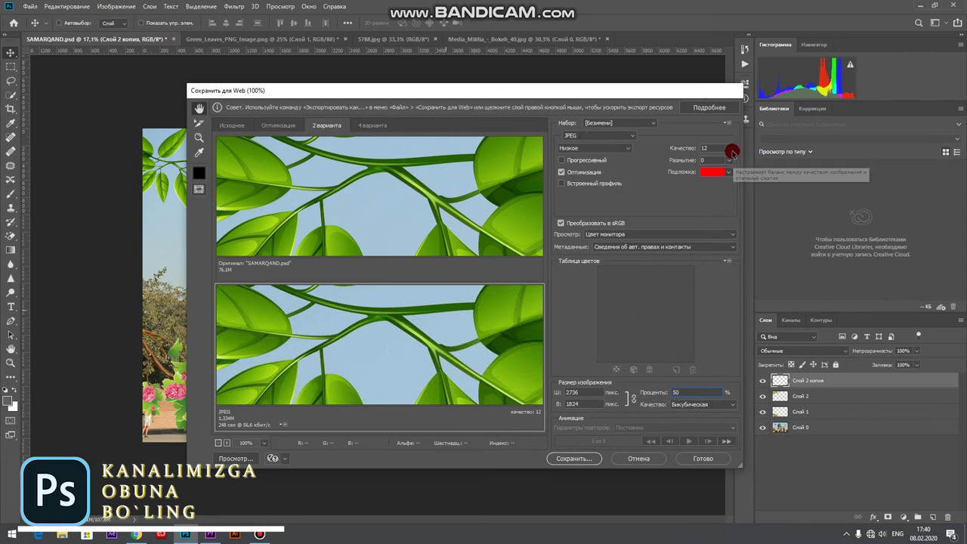
click(685, 160)
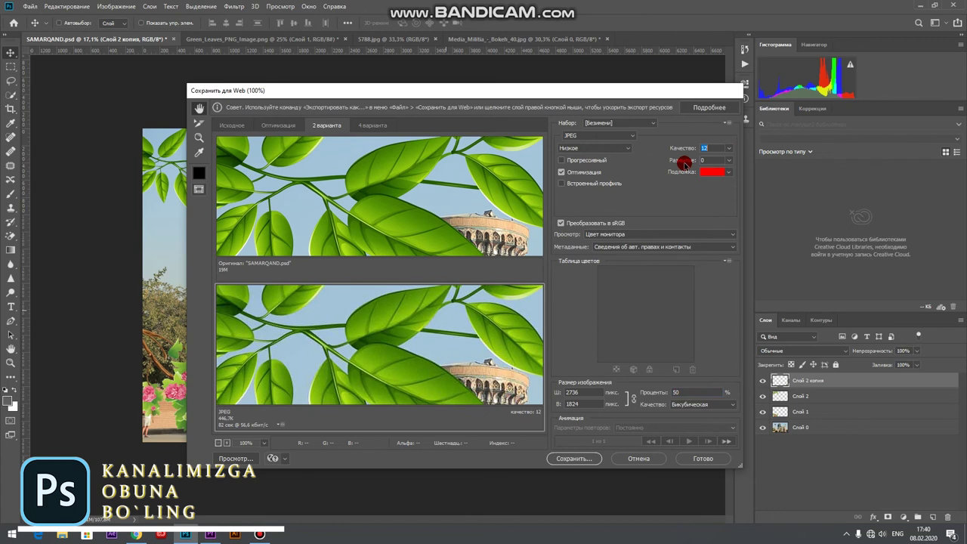
- Examine the reduced image around the leaves and minaret, and show only the original preview
drag(380, 220, 367, 183)
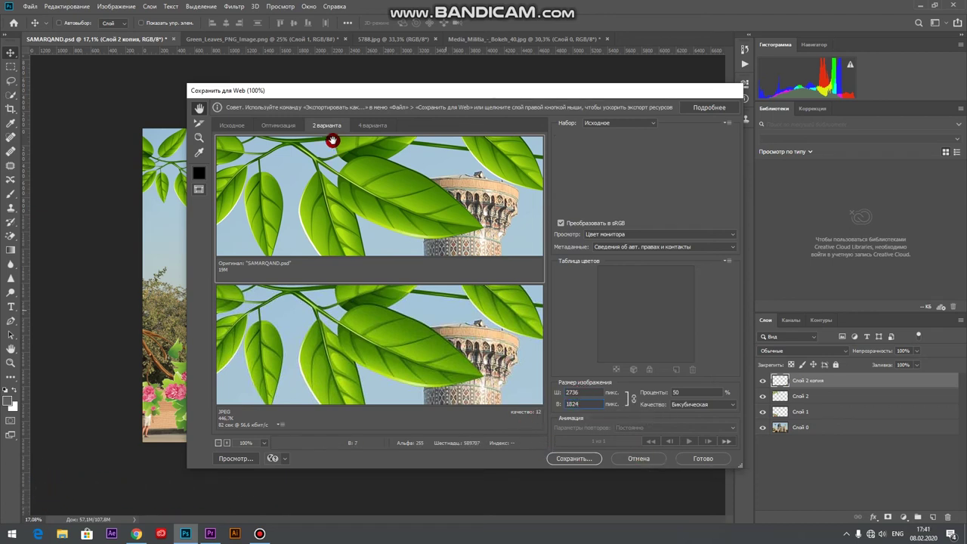
click(258, 127)
click(230, 126)
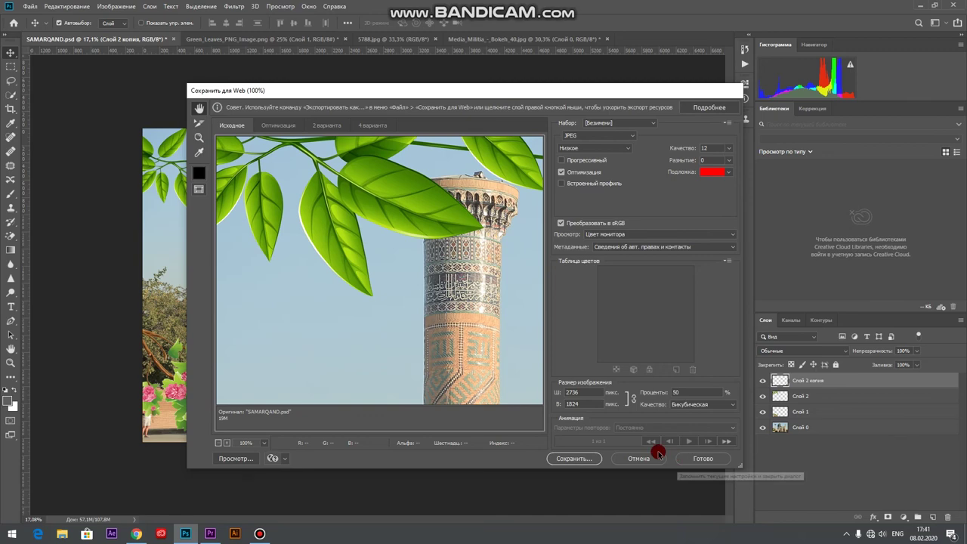
- Examine the storage locations and format options for saving the optimized SAMARQAND image, and cancel without saving
click(575, 458)
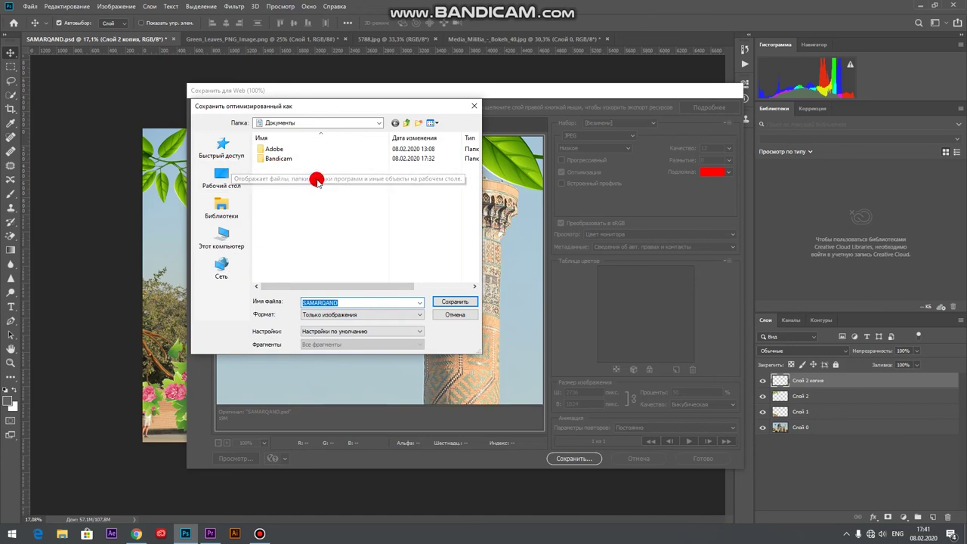
click(219, 183)
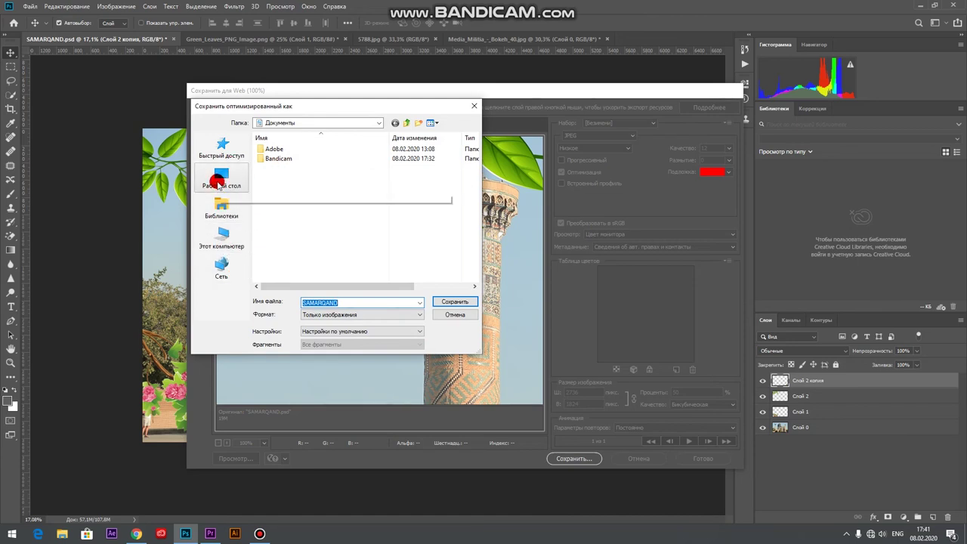
click(223, 240)
scroll(293, 168, down, 5)
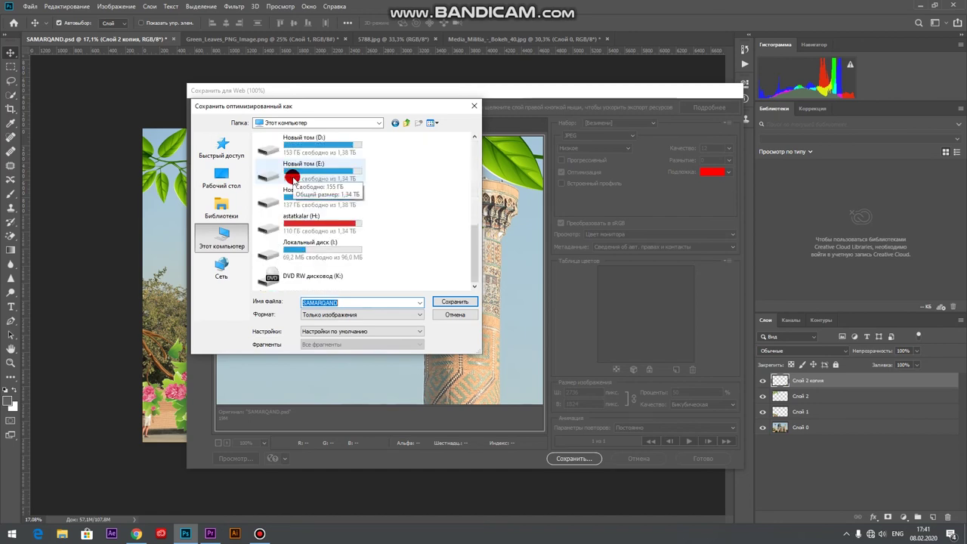
scroll(321, 227, up, 5)
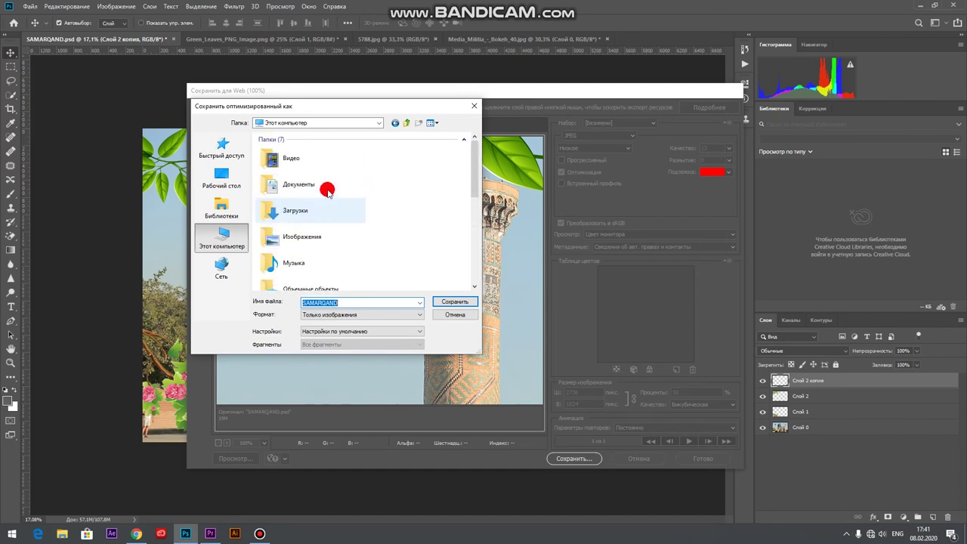
click(344, 303)
drag(344, 303, 285, 302)
click(382, 315)
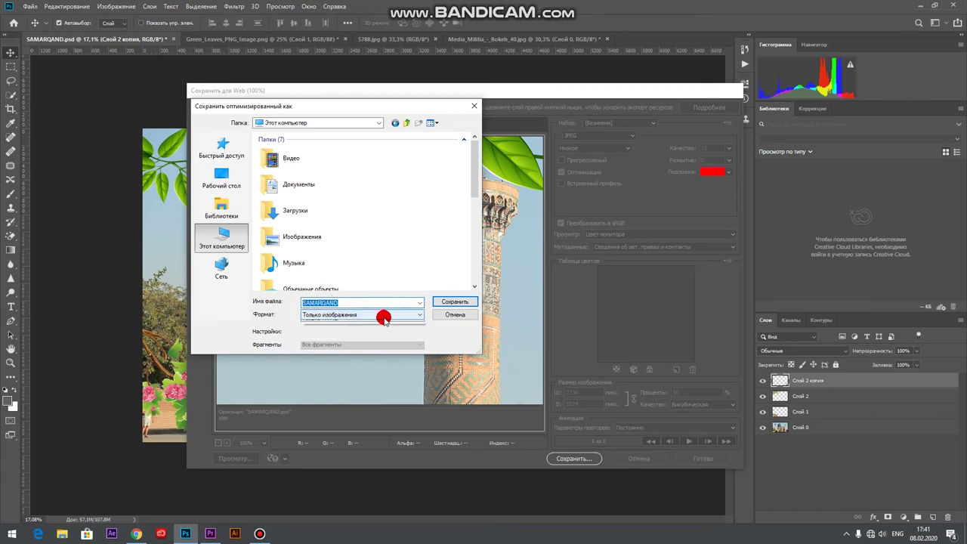
mouse_move(364, 326)
mouse_down()
mouse_move(321, 341)
mouse_move(335, 318)
mouse_move(306, 328)
mouse_move(339, 332)
mouse_up()
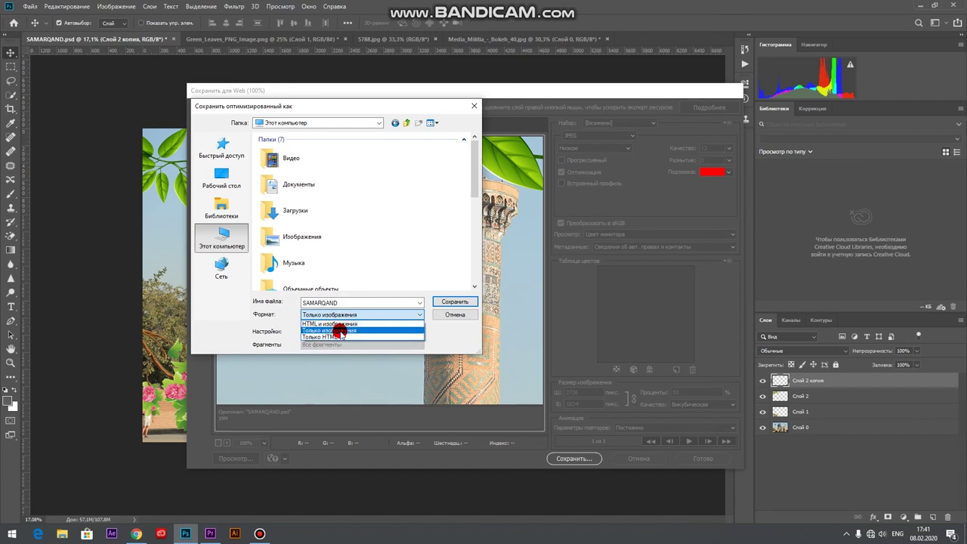
drag(339, 333, 342, 339)
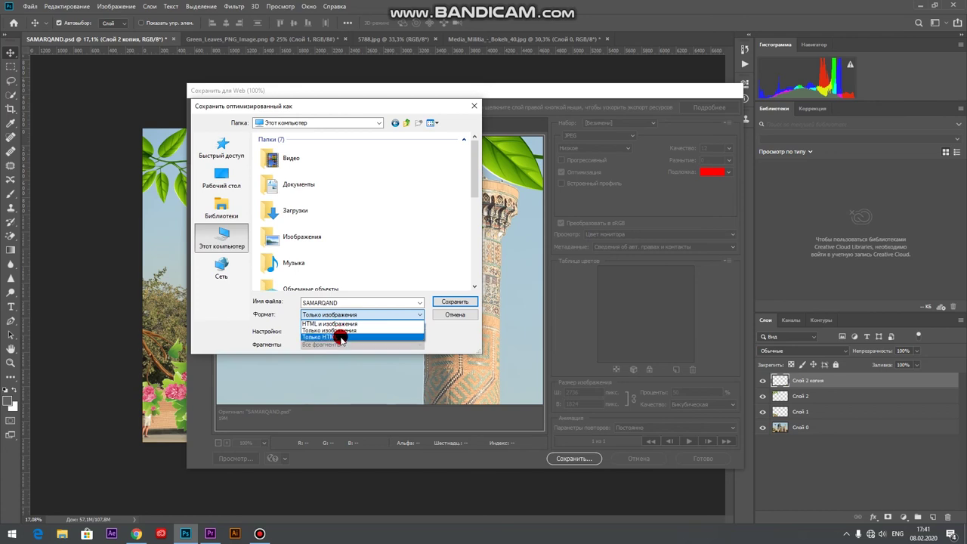
mouse_move(340, 338)
mouse_down()
mouse_move(336, 327)
mouse_move(349, 344)
mouse_move(391, 300)
mouse_move(460, 320)
mouse_up()
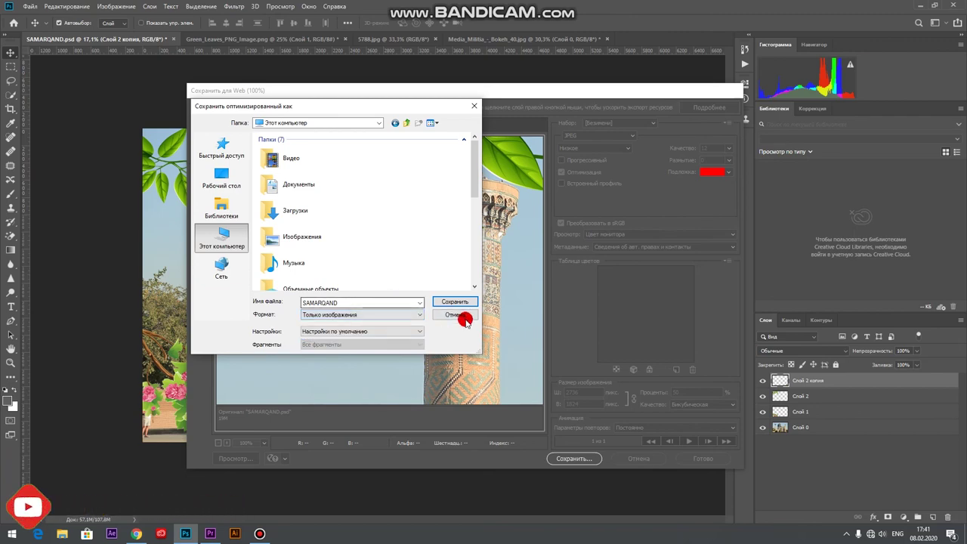
click(457, 314)
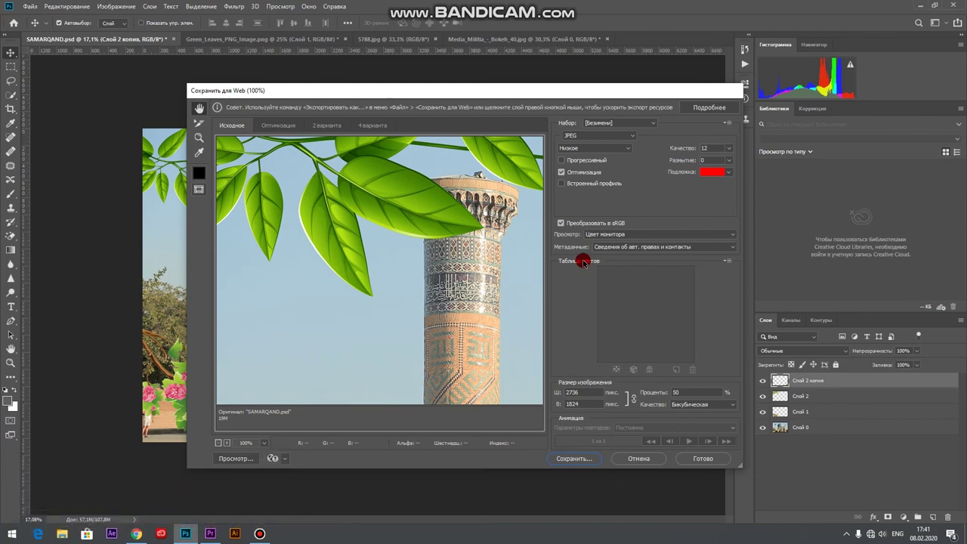
- Review the format options for the optimized SAMARQAND file once more and cancel the web export
click(559, 462)
click(340, 314)
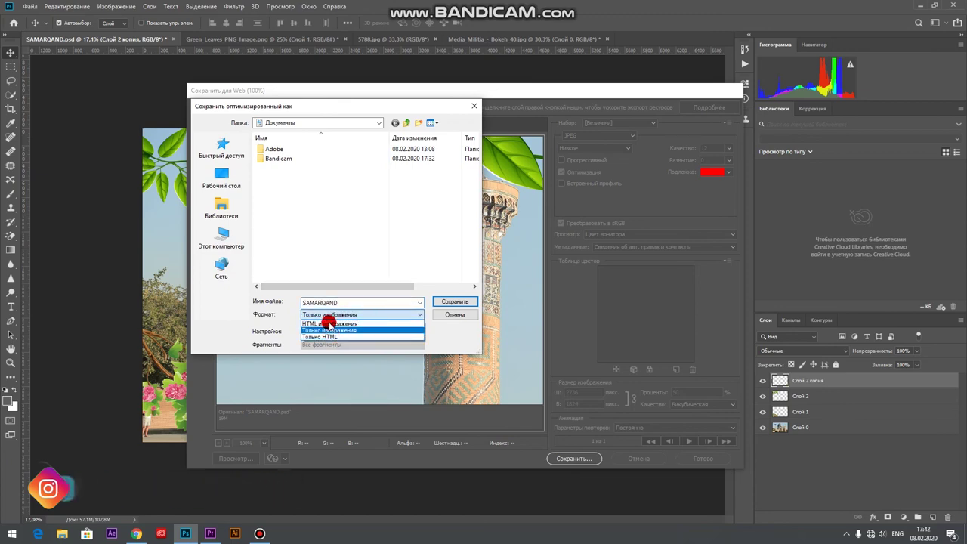
click(335, 249)
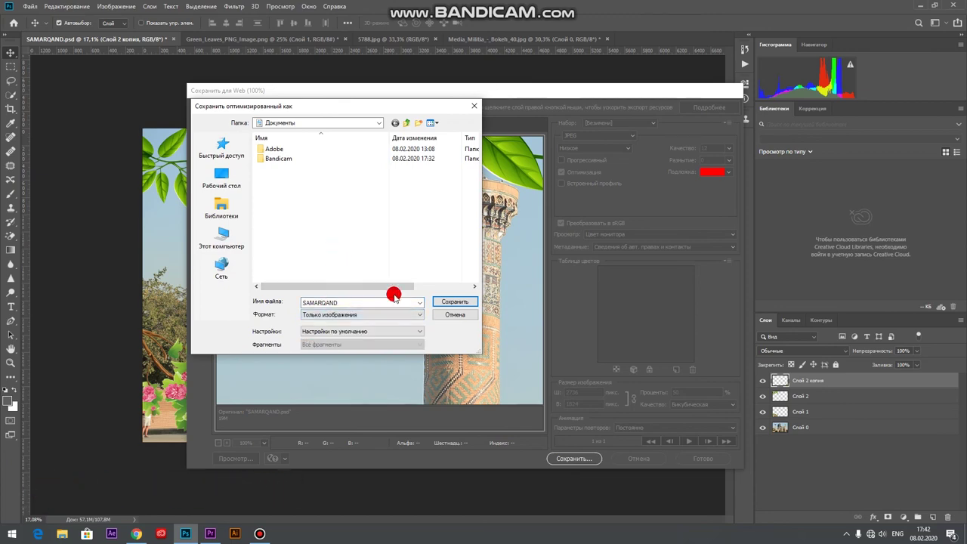
click(454, 315)
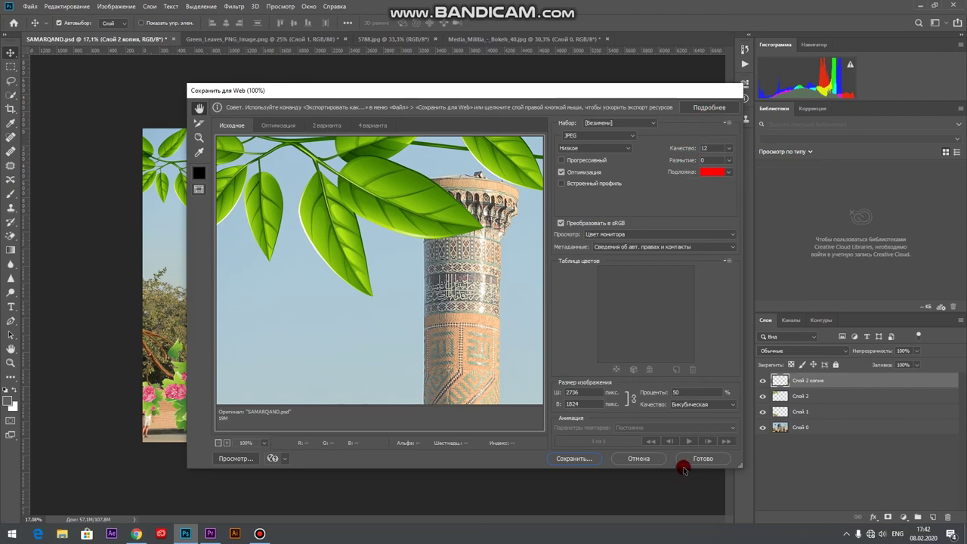
click(638, 459)
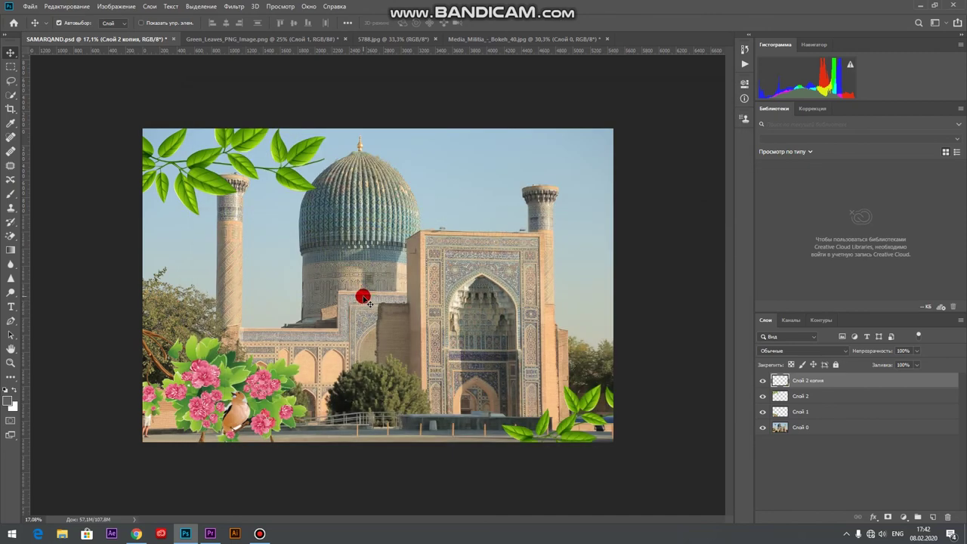